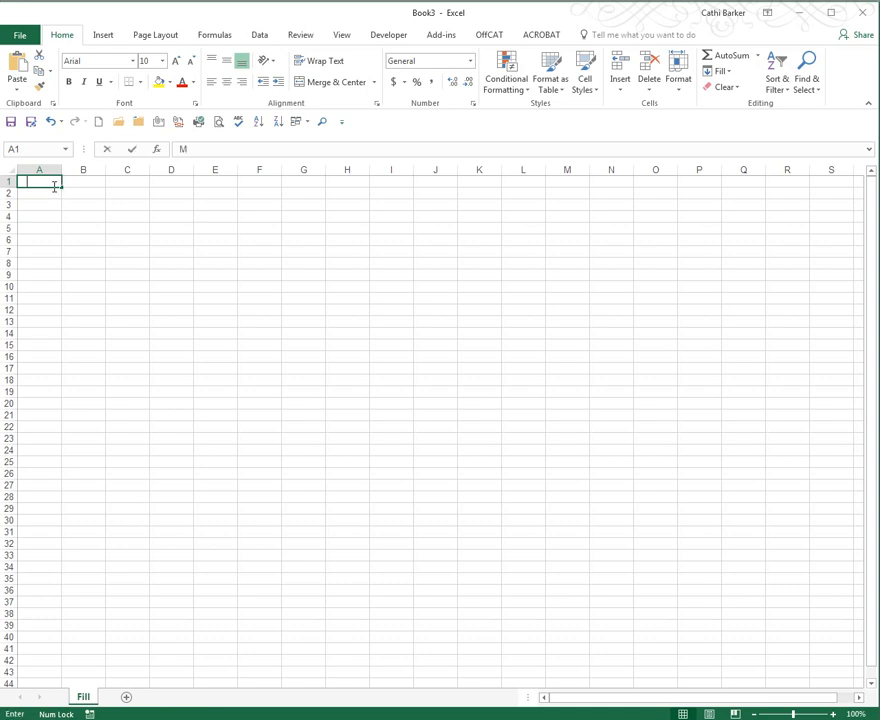
- Fill A1:A10 with consecutive weekday names starting from Monday and autofit the width of column A
text(Monday)
key(ctrl+Return)
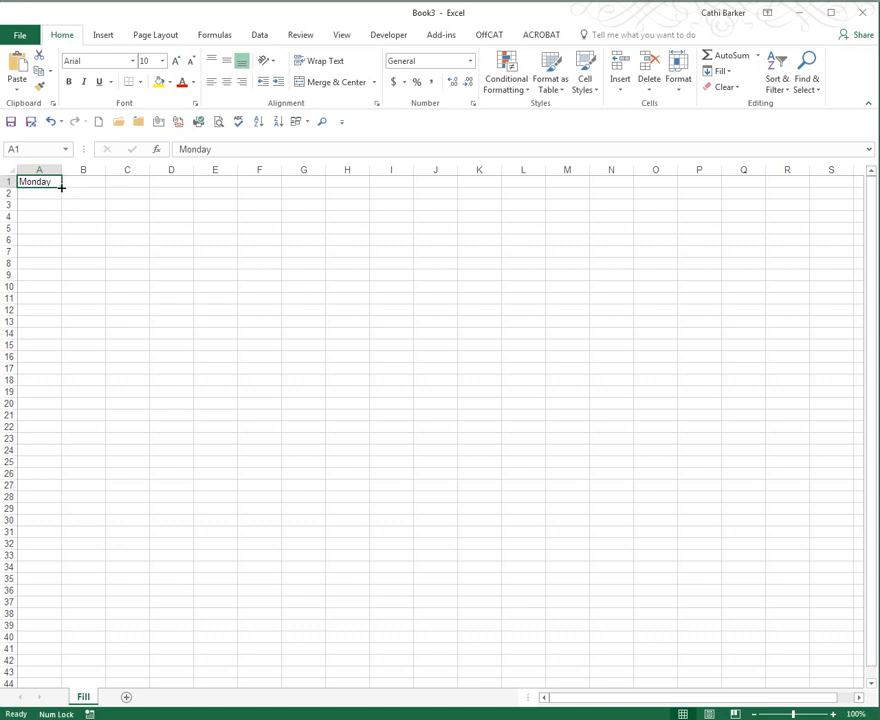
drag(61, 187, 57, 293)
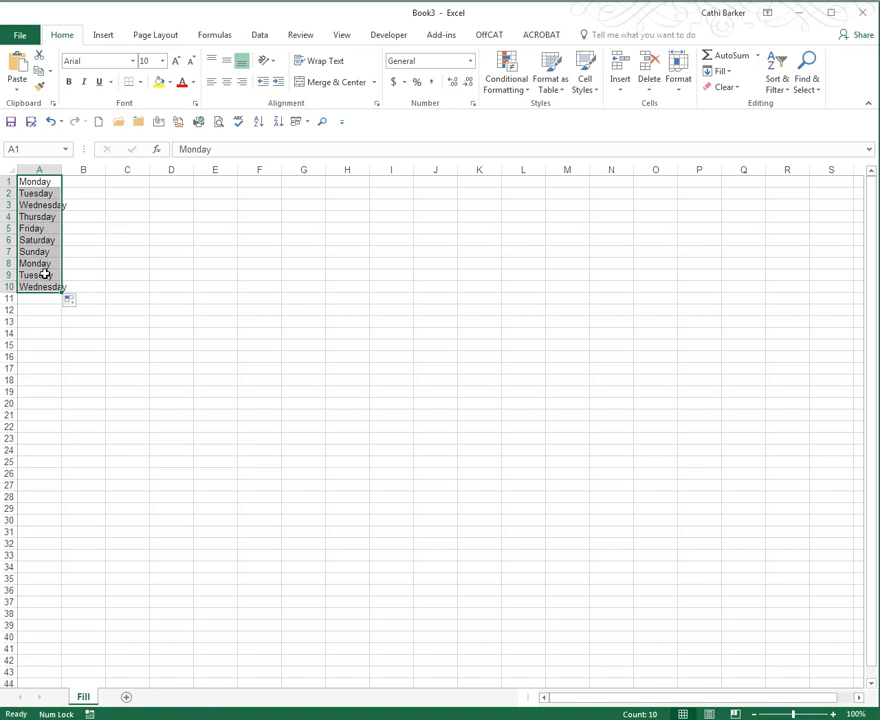
double_click(61, 168)
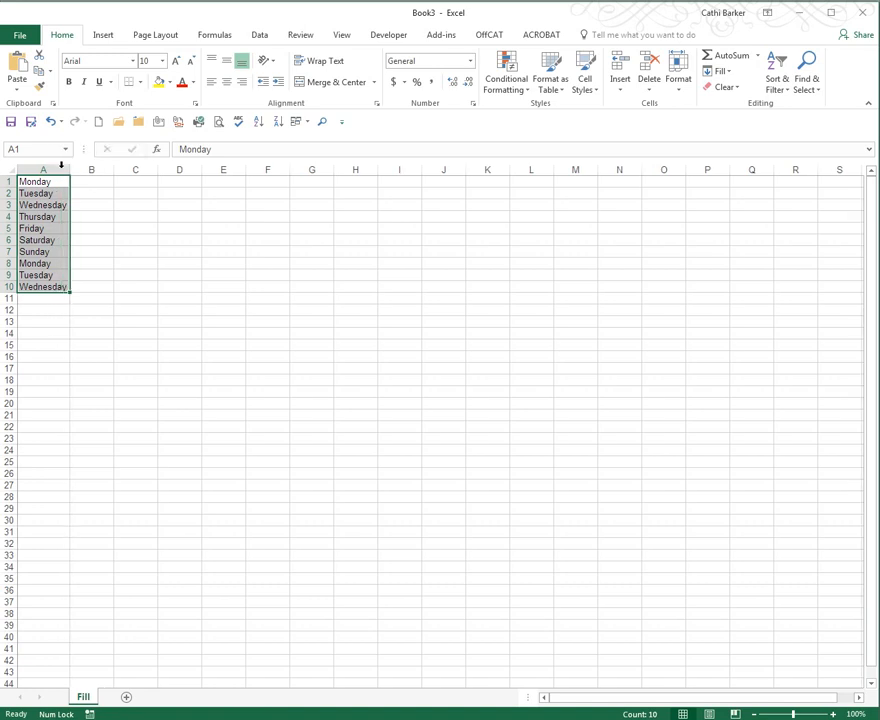
- Fill the weekday series from A1 across row 1 to I1 and undo that fill
click(57, 182)
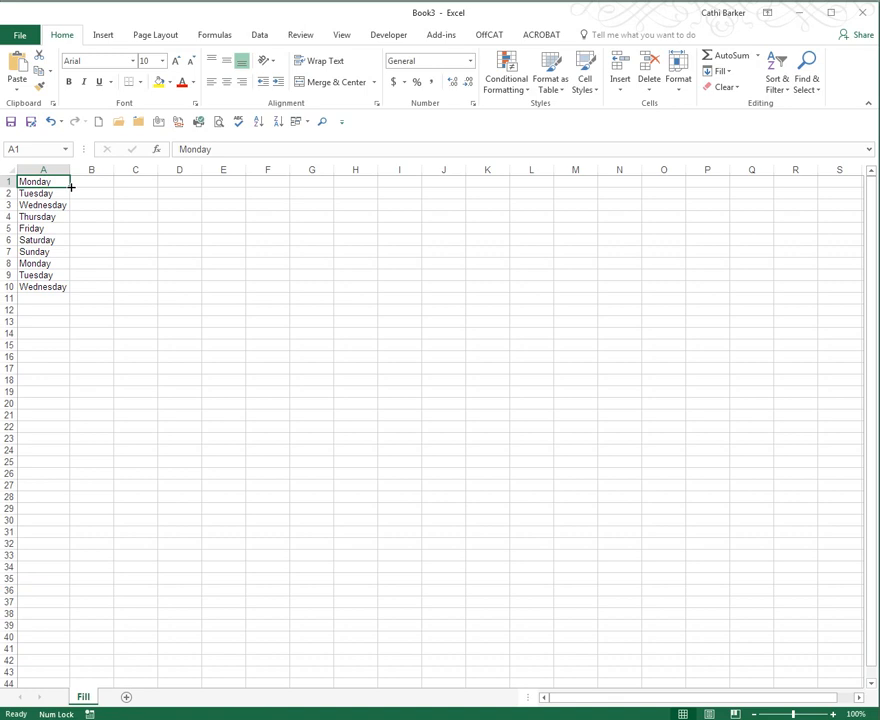
drag(71, 187, 421, 184)
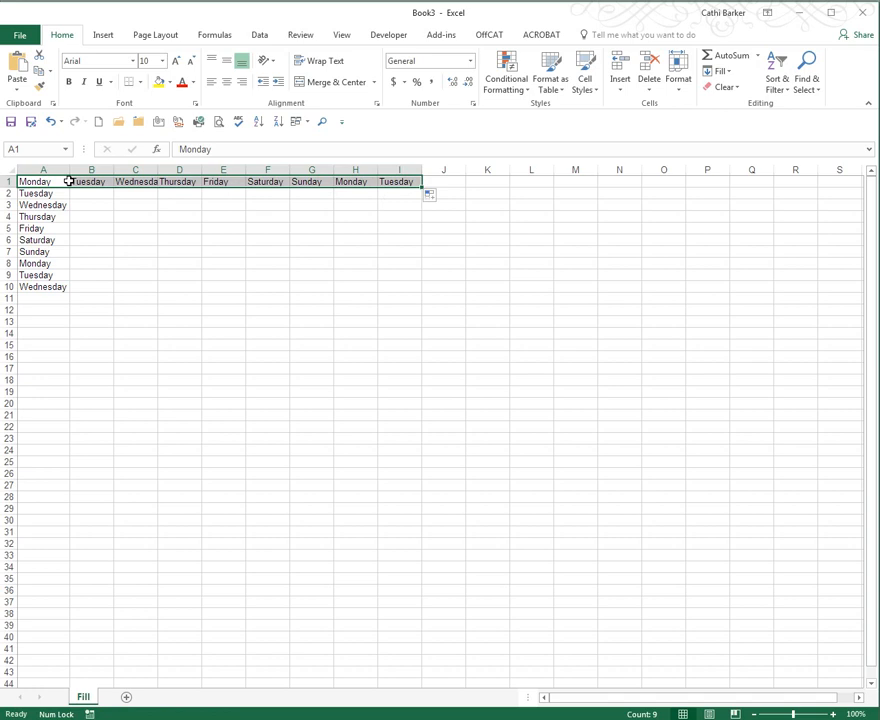
click(50, 123)
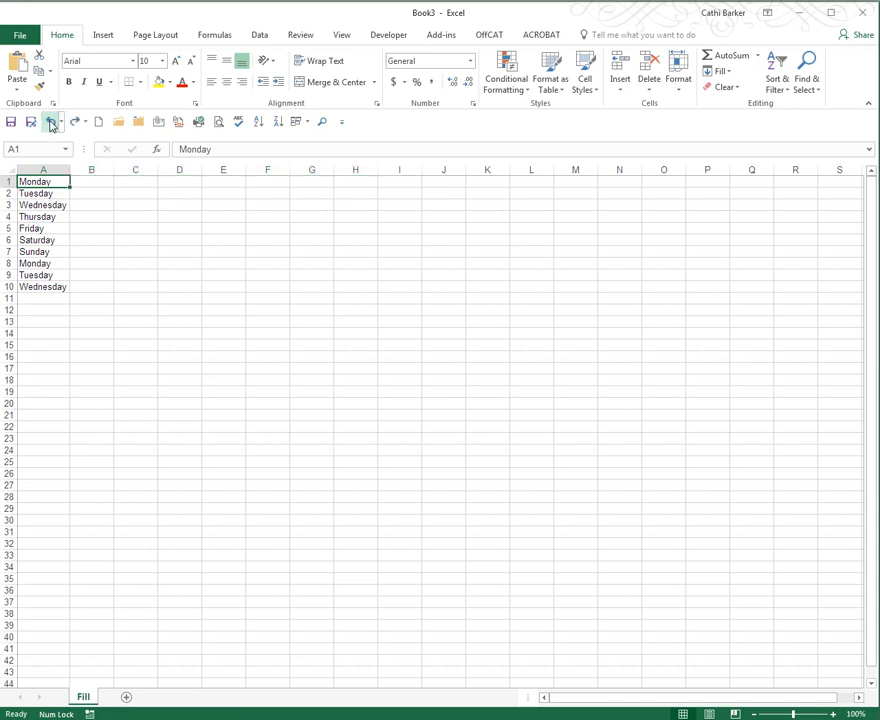
- Fill B1:B10 with consecutive abbreviated weekdays starting from Wed and autofit the width of column B
click(108, 182)
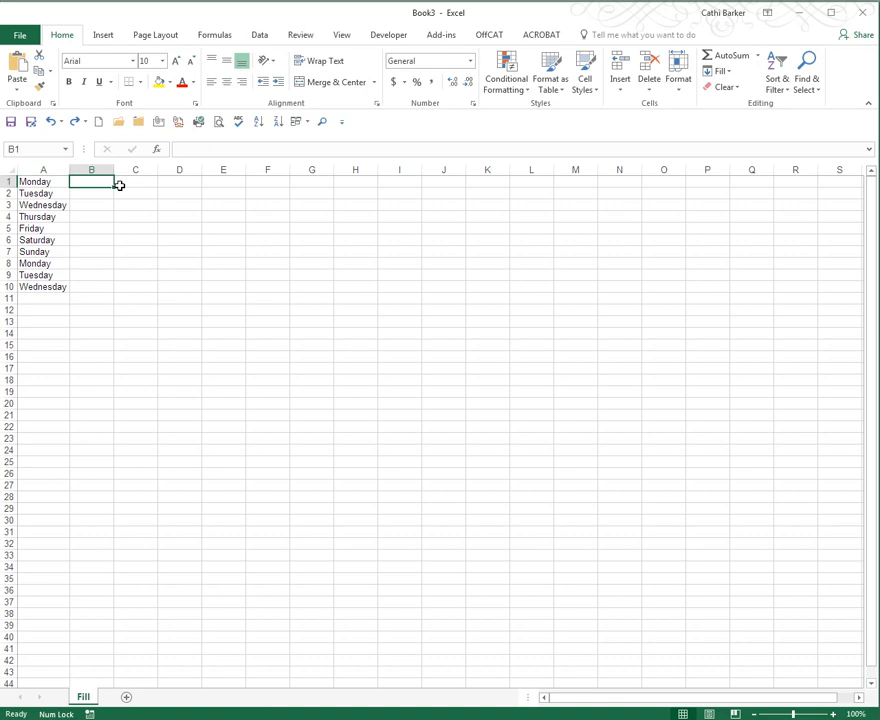
text(Wed)
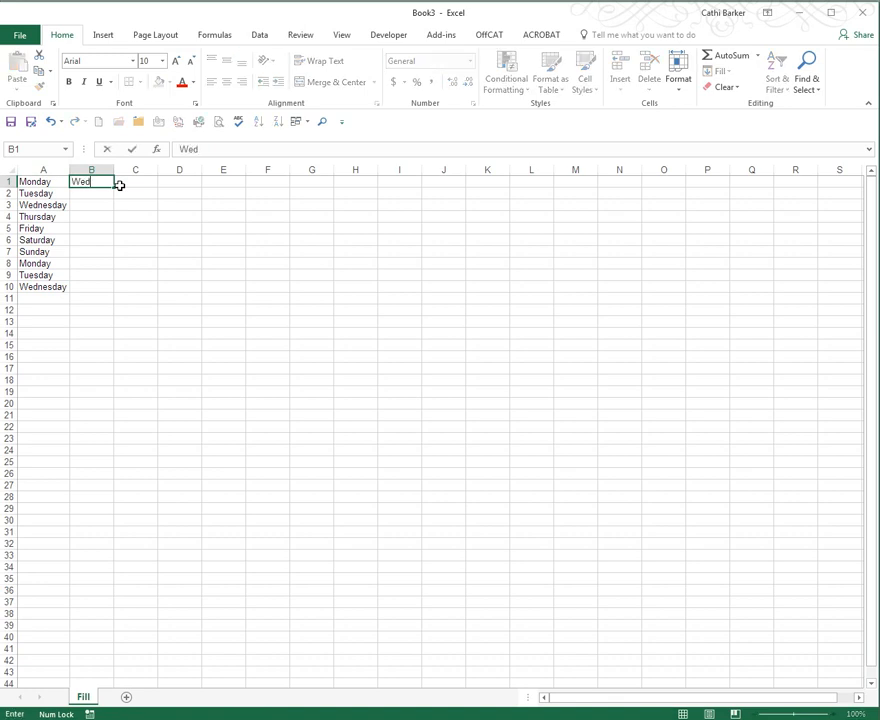
key(ctrl+Return)
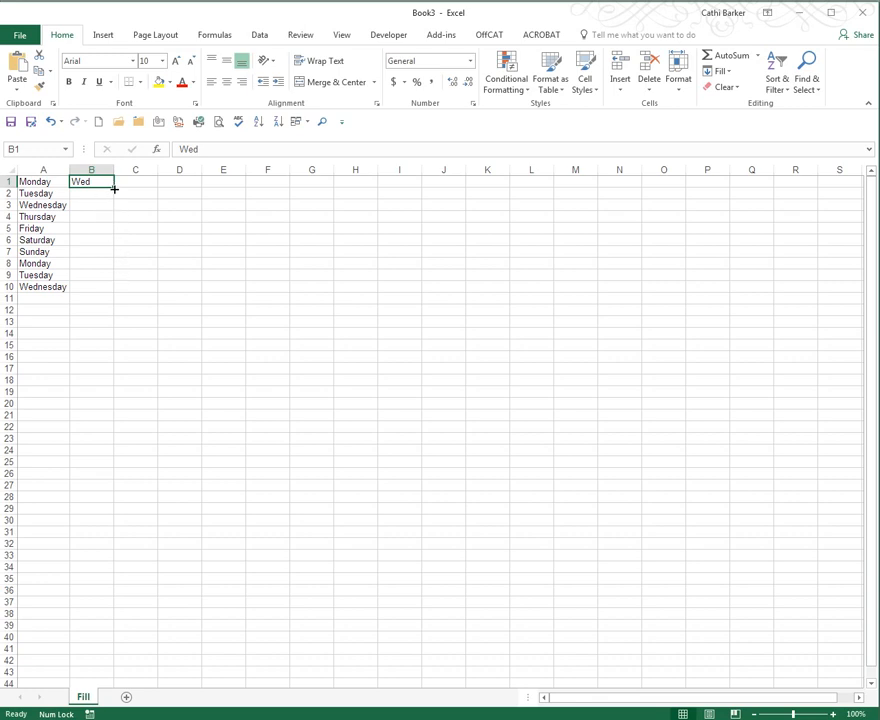
double_click(114, 188)
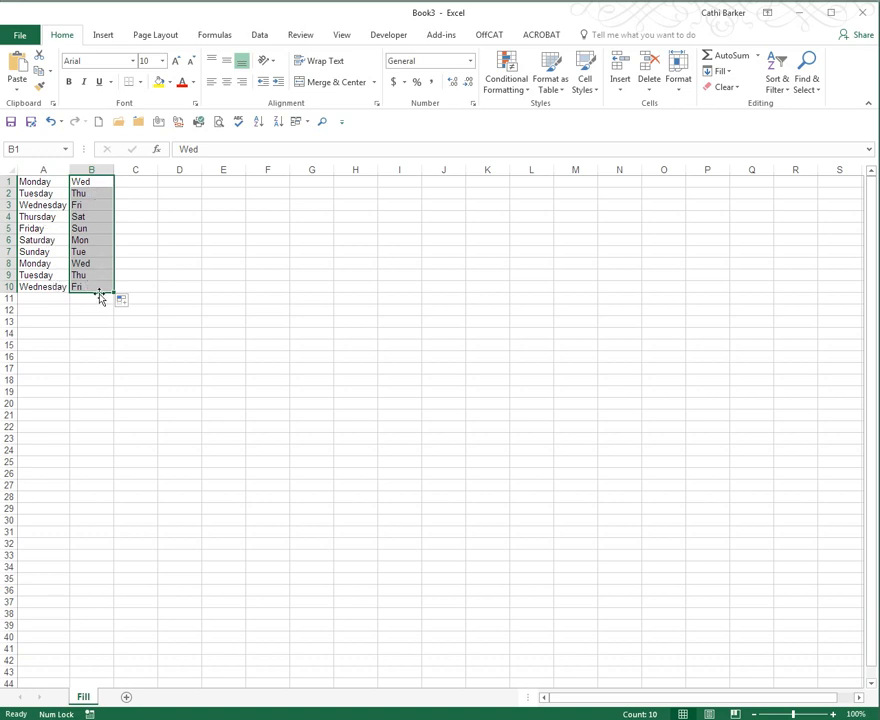
double_click(115, 169)
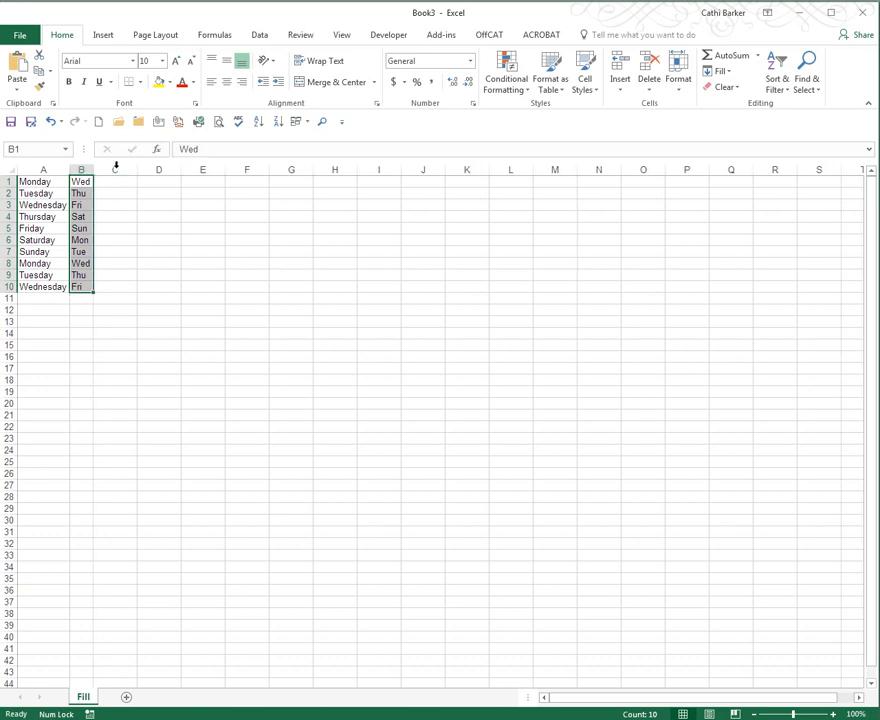
- Fill C1:C10 with consecutive month names starting from January and autofit the width of column C
click(112, 181)
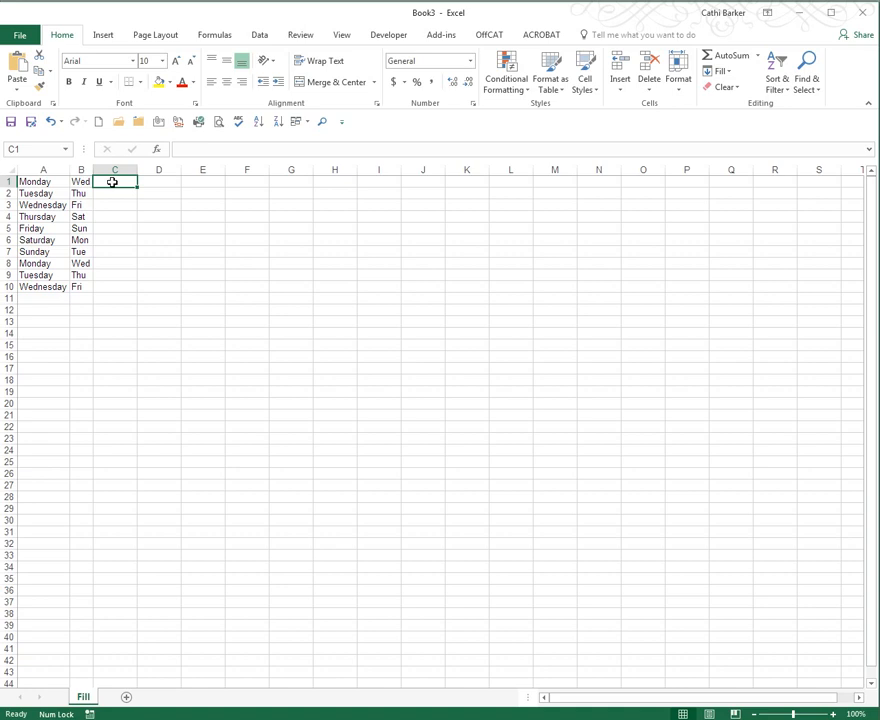
text(January)
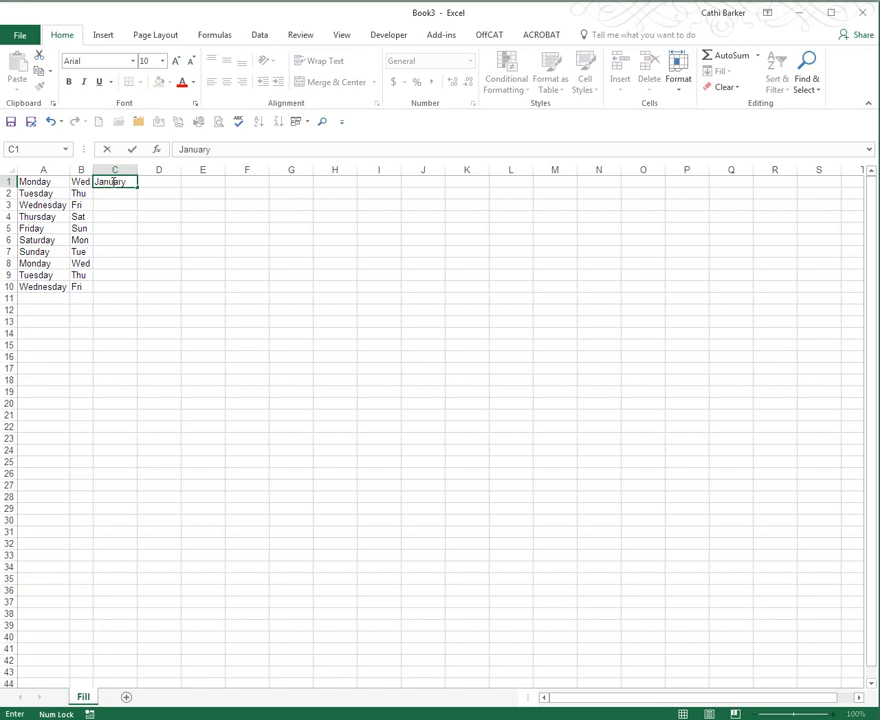
key(ctrl+Return)
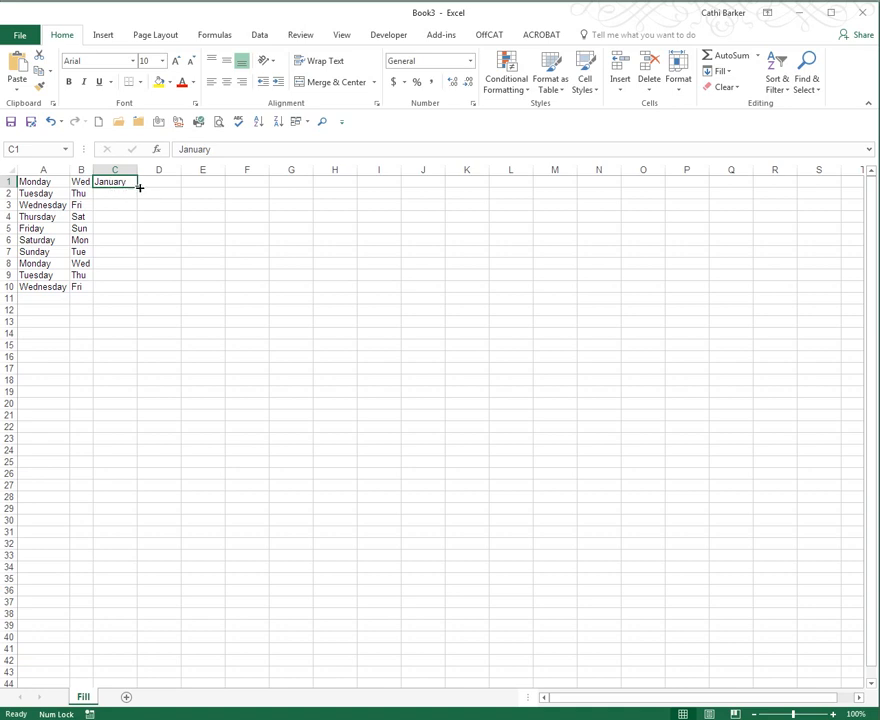
double_click(139, 187)
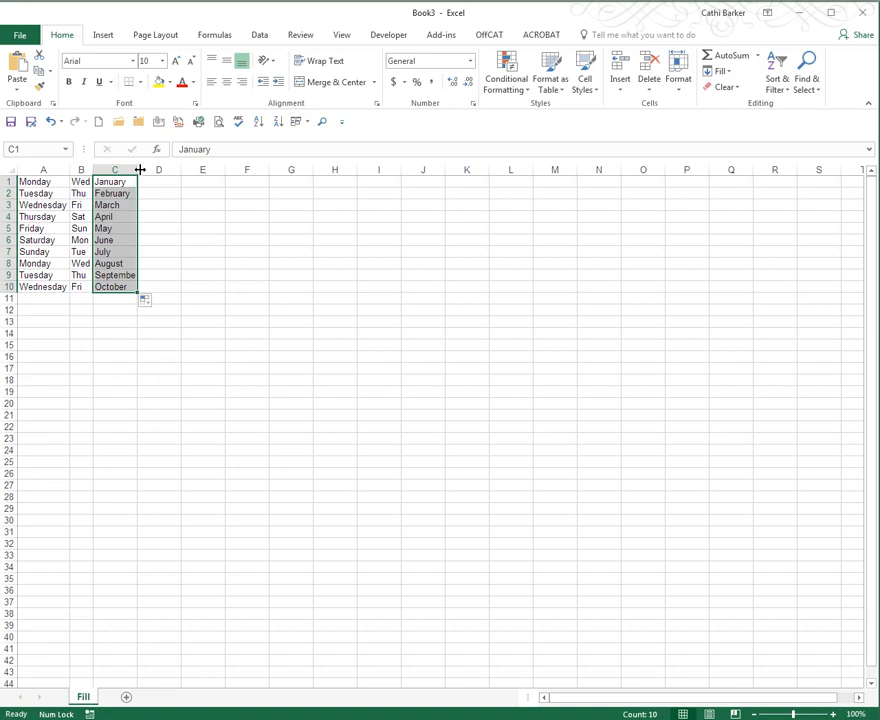
double_click(139, 169)
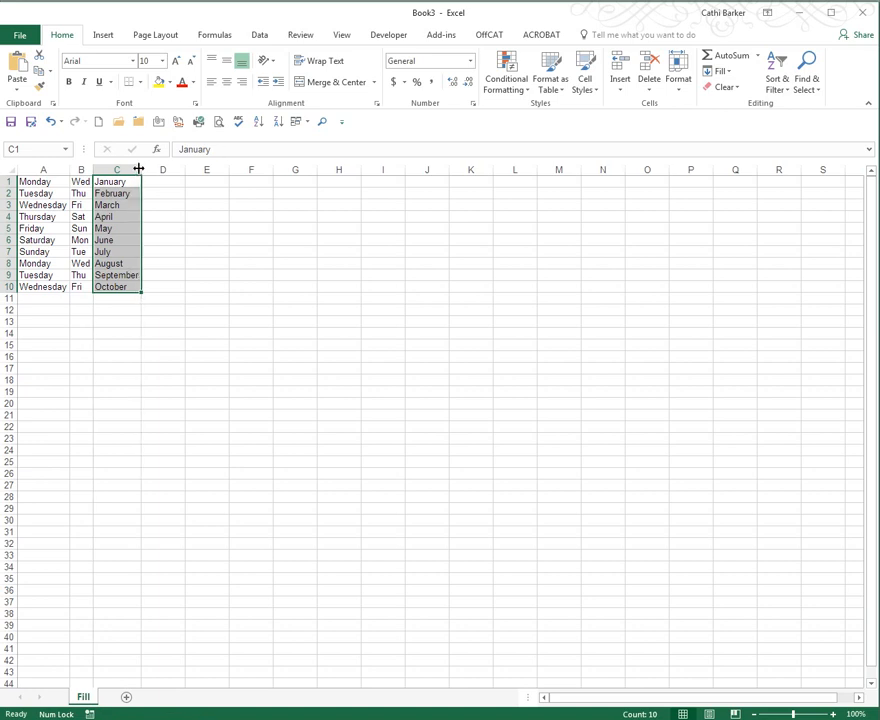
- Enter the date 25/2/16 in D1 and fill the daily date series down to D10
click(162, 183)
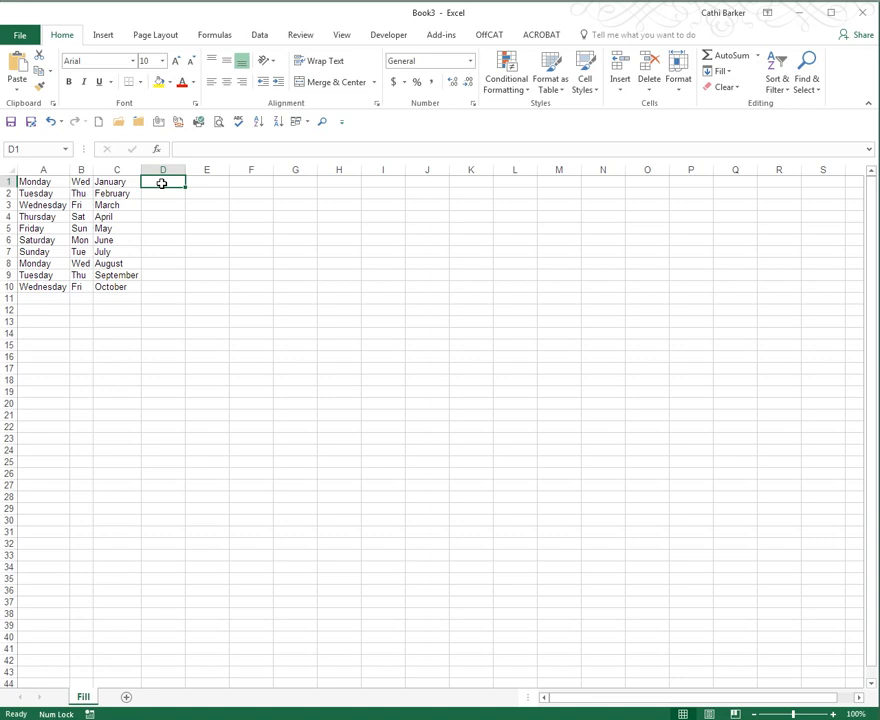
text(25/2/16)
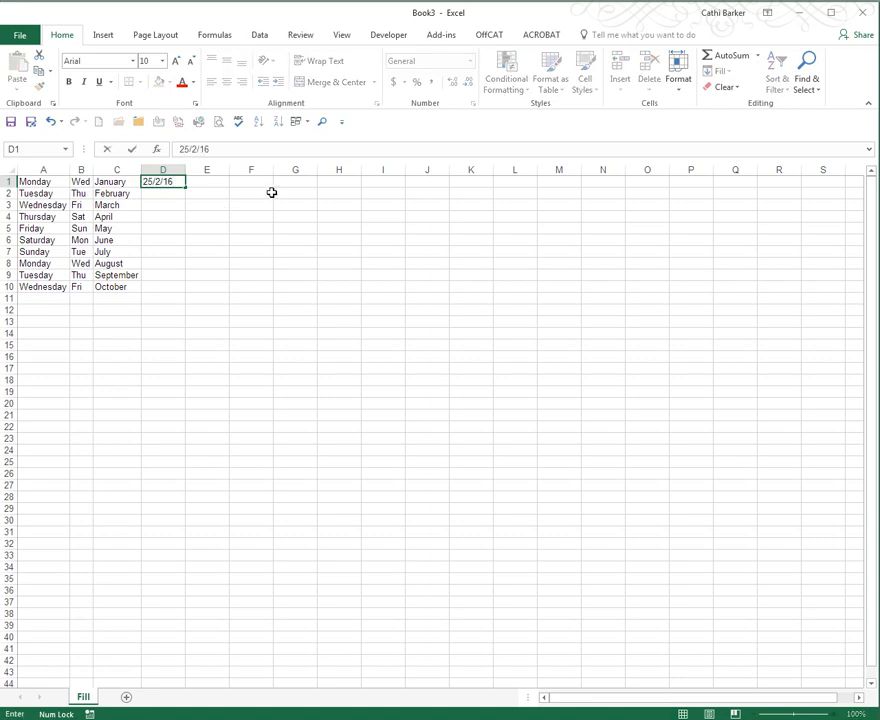
key(ctrl+Return)
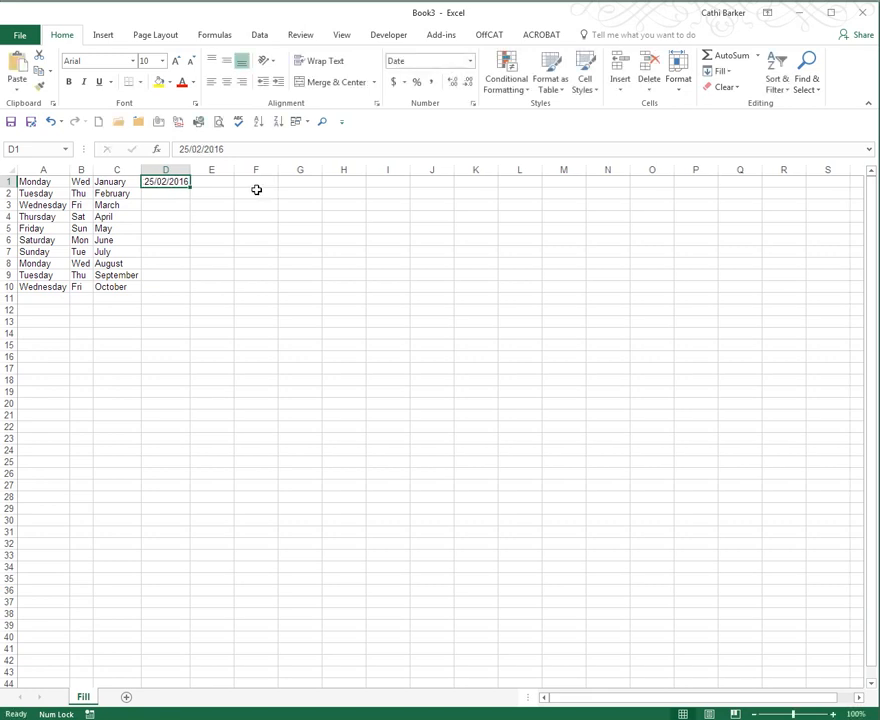
double_click(190, 189)
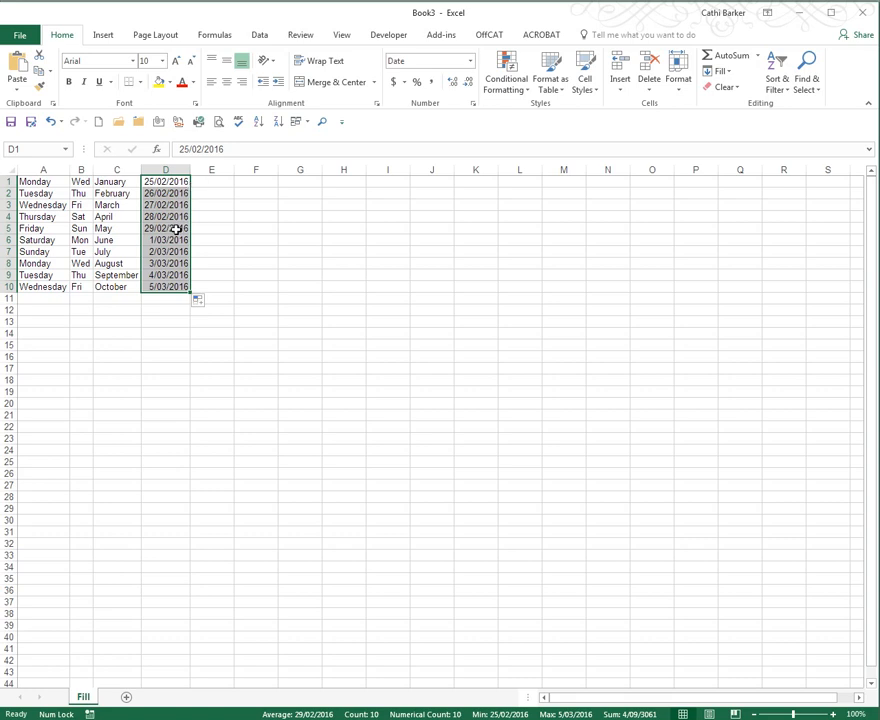
click(176, 229)
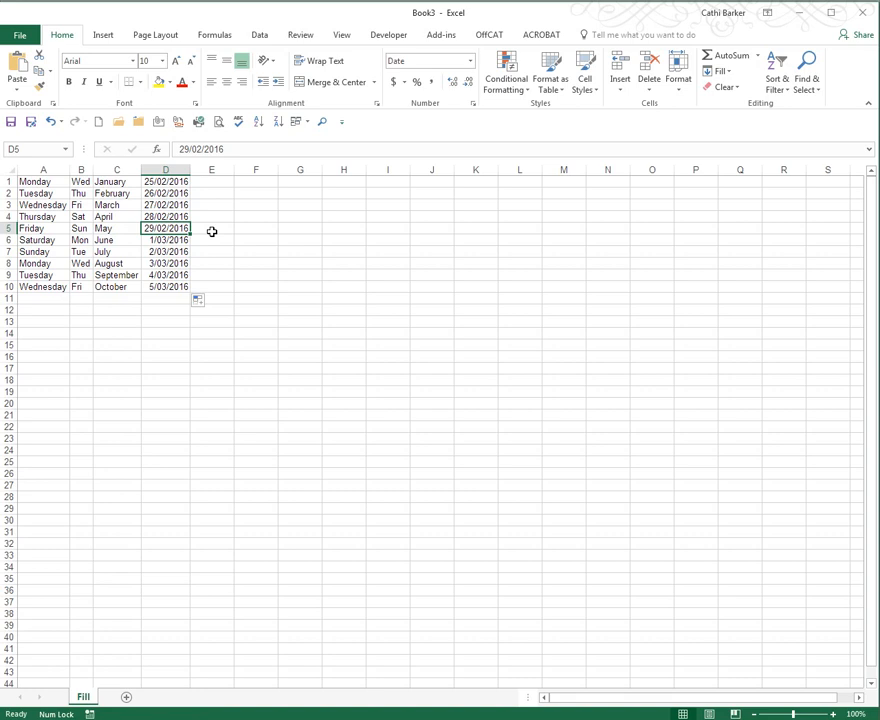
- Enter the date 25/2/17 in E1 and fill the daily date series down to E10
click(228, 181)
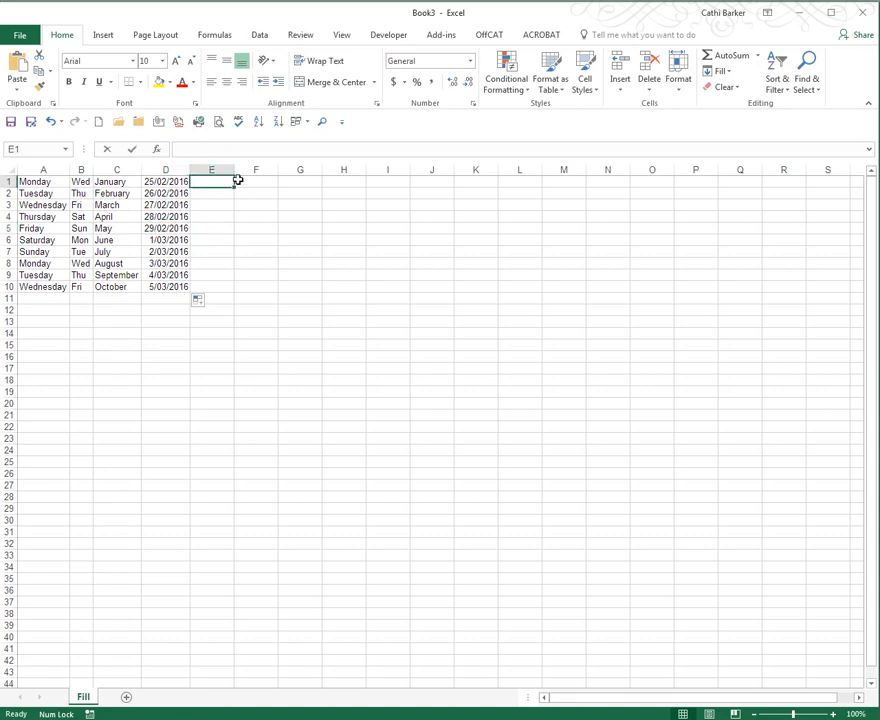
text(25/2/17)
key(ctrl+Return)
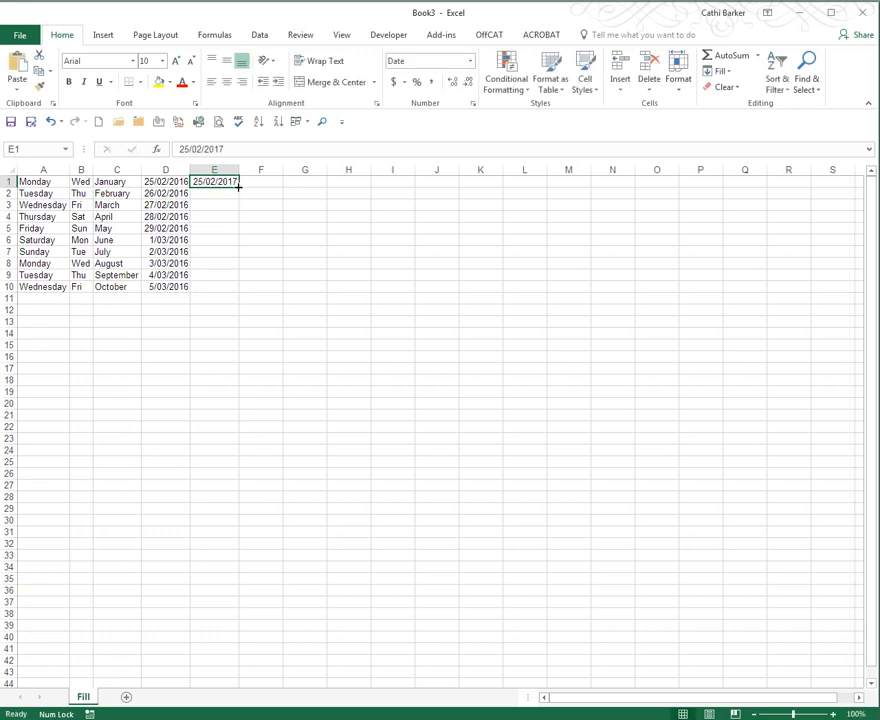
drag(239, 186, 241, 294)
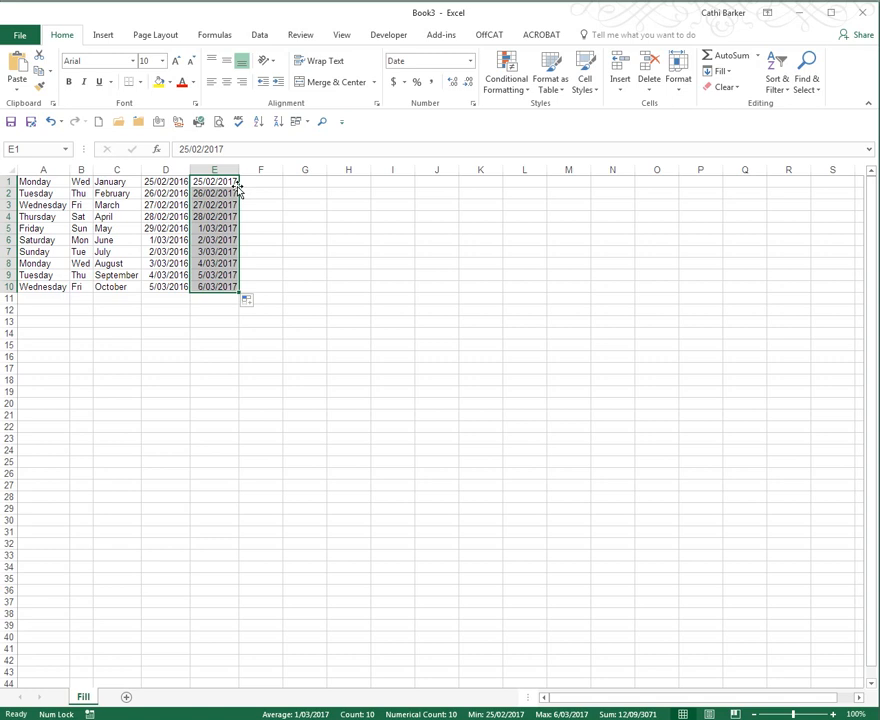
- Enter the starting years 2017 in F1 and 2022 in F2
click(261, 181)
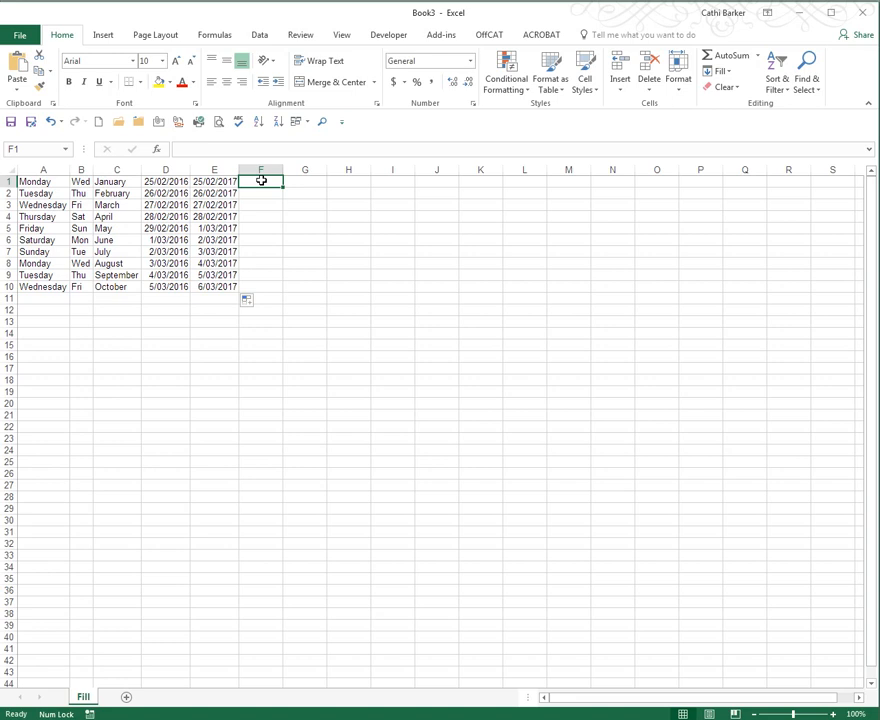
text(2017)
key(ctrl+Return)
click(271, 193)
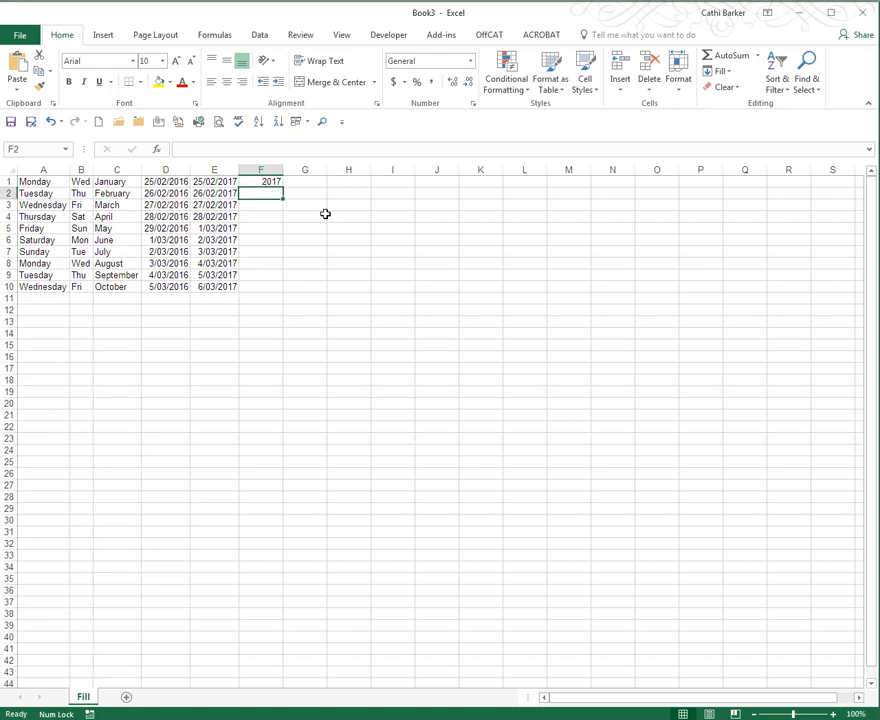
text(2022)
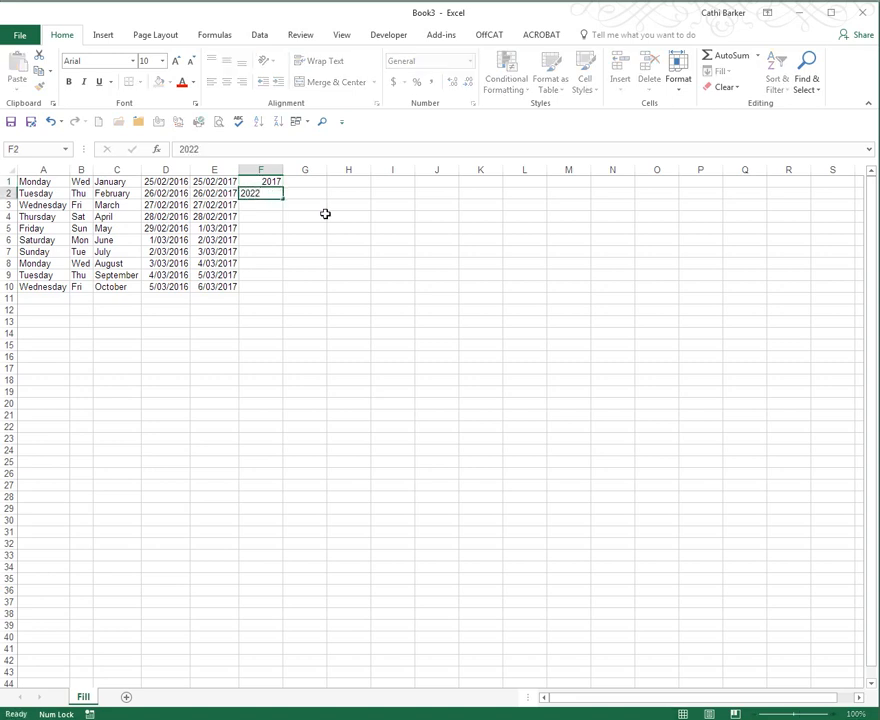
key(ctrl+Return)
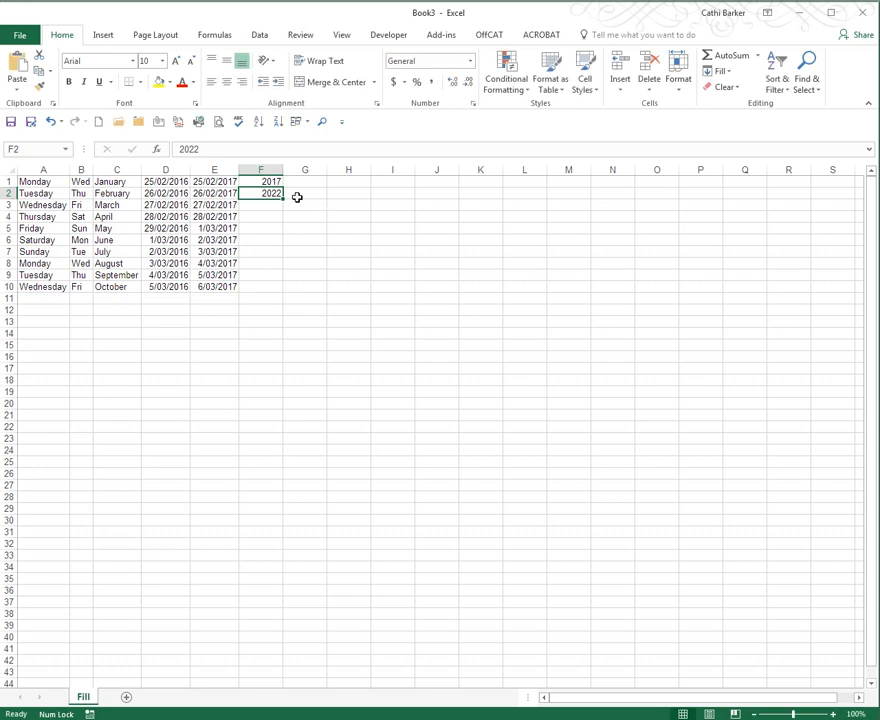
- Extend the five-year pattern in F1:F2 down to F10 and autofit the width of column F
drag(271, 181, 272, 193)
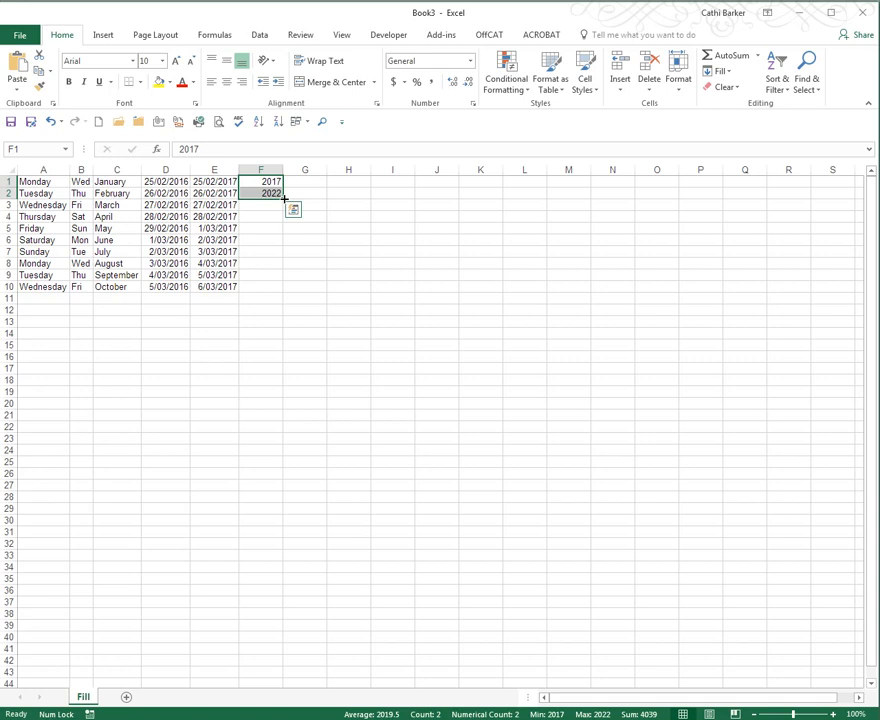
double_click(284, 199)
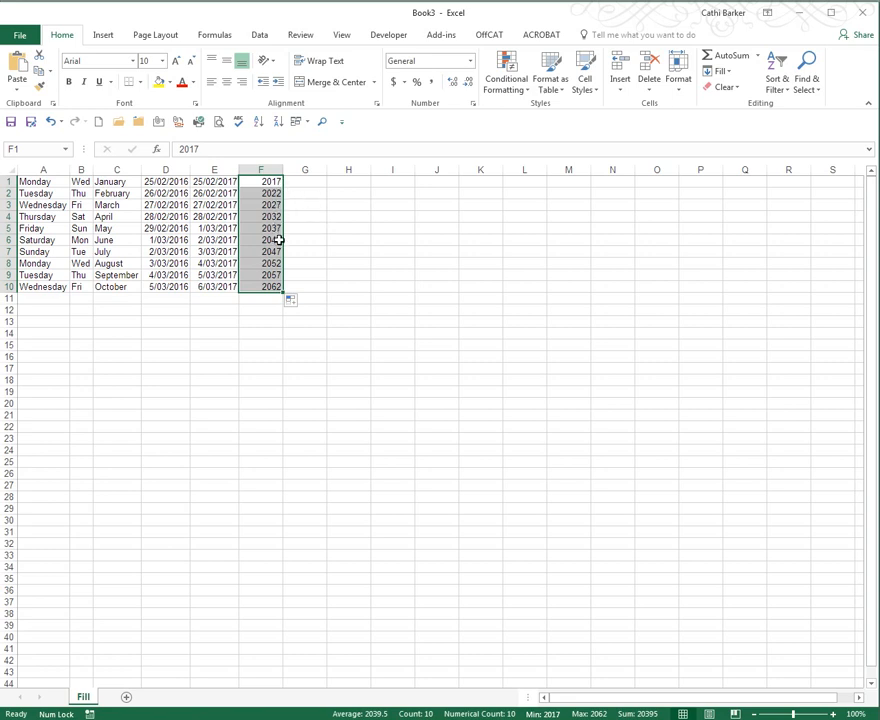
double_click(284, 170)
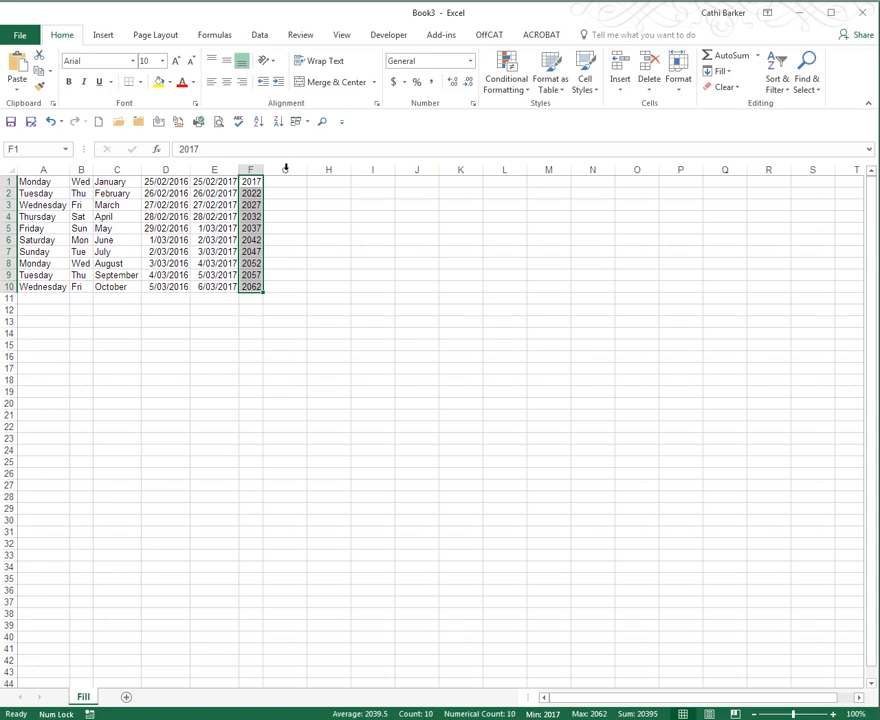
- Enter the fortnightly starting dates 5/1/17 in G1 and 19/1/17 in G2
click(294, 183)
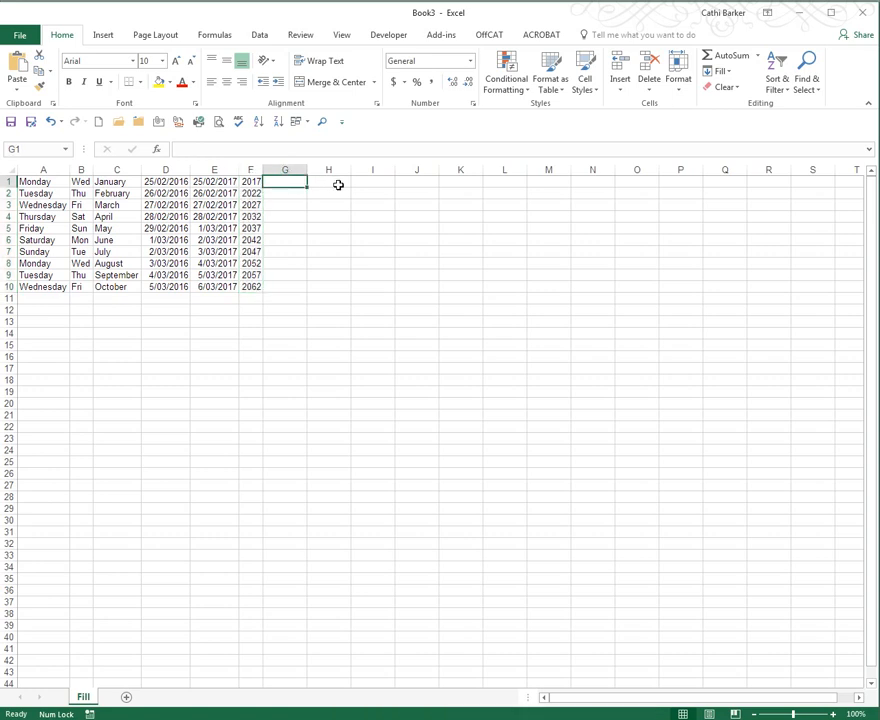
text(5/01/20)
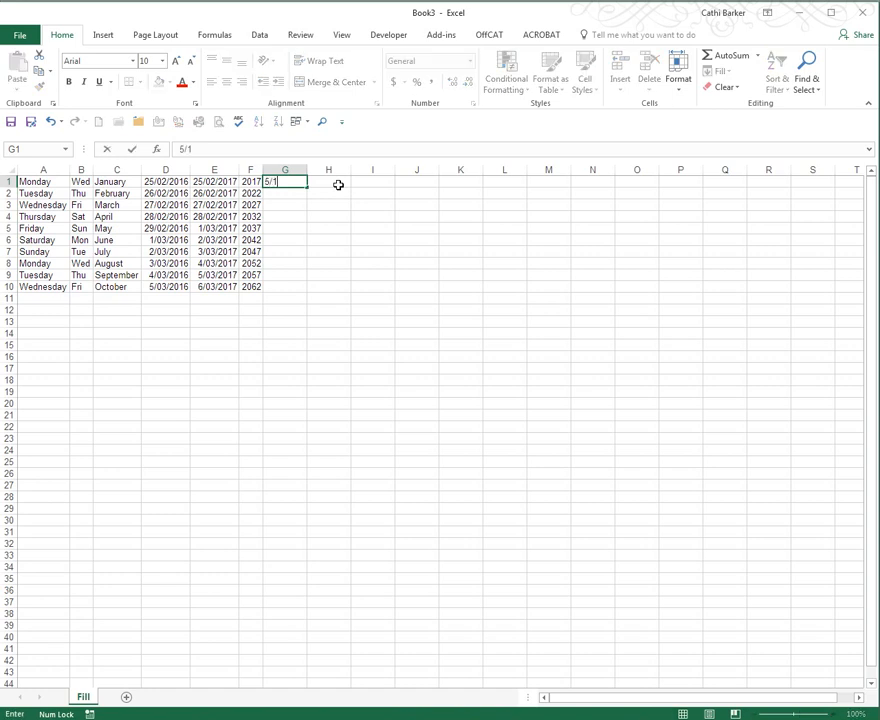
text(17)
key(Return)
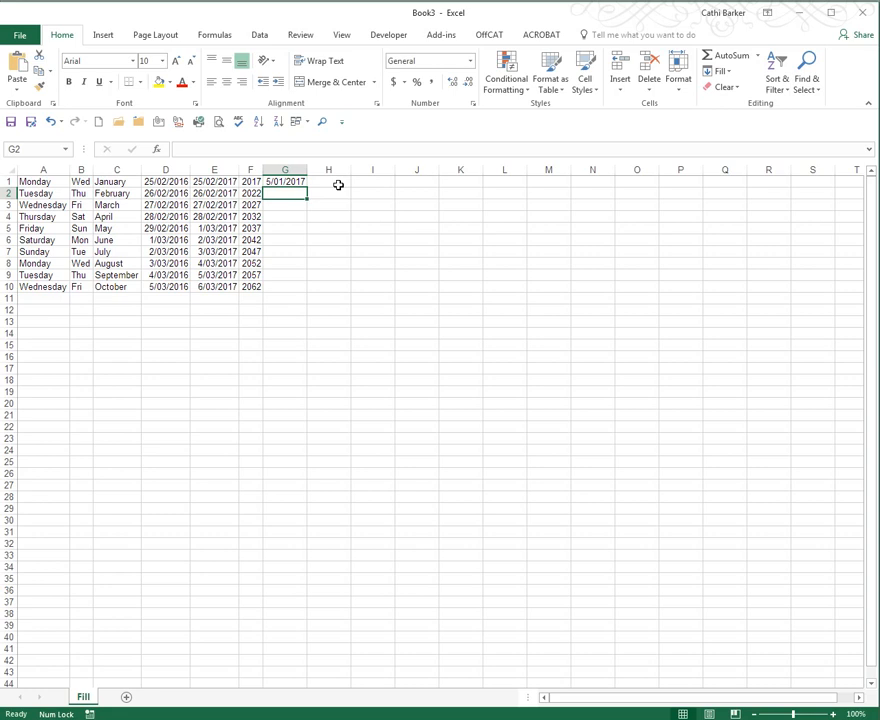
text(19/1/17)
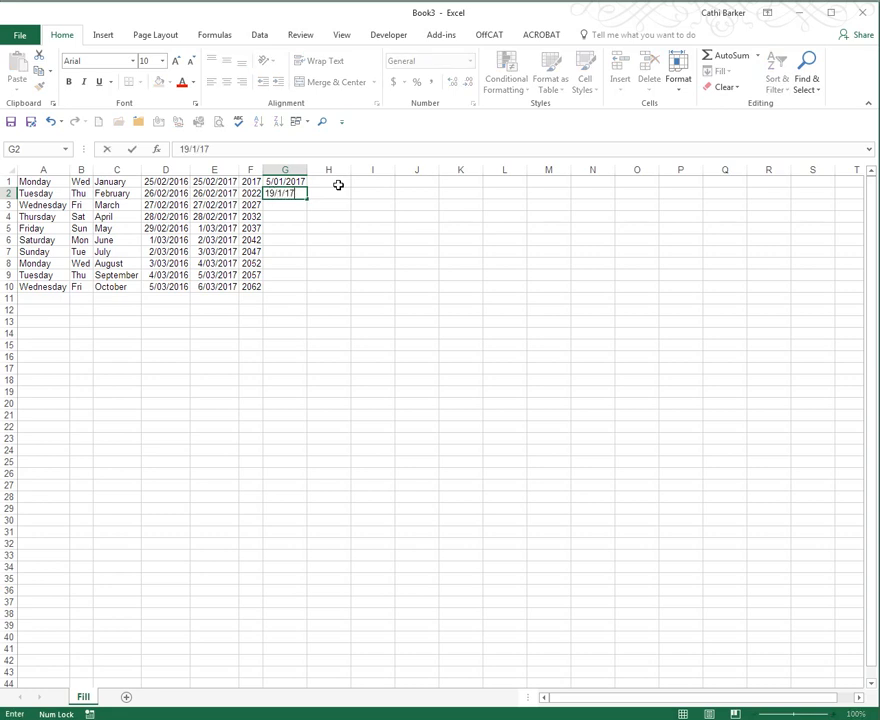
key(ctrl+Return)
- Extend the two-week date pattern in G1:G2 down to G26
mouse_move(293, 181)
mouse_down()
mouse_move(293, 191)
mouse_move(283, 187)
mouse_up()
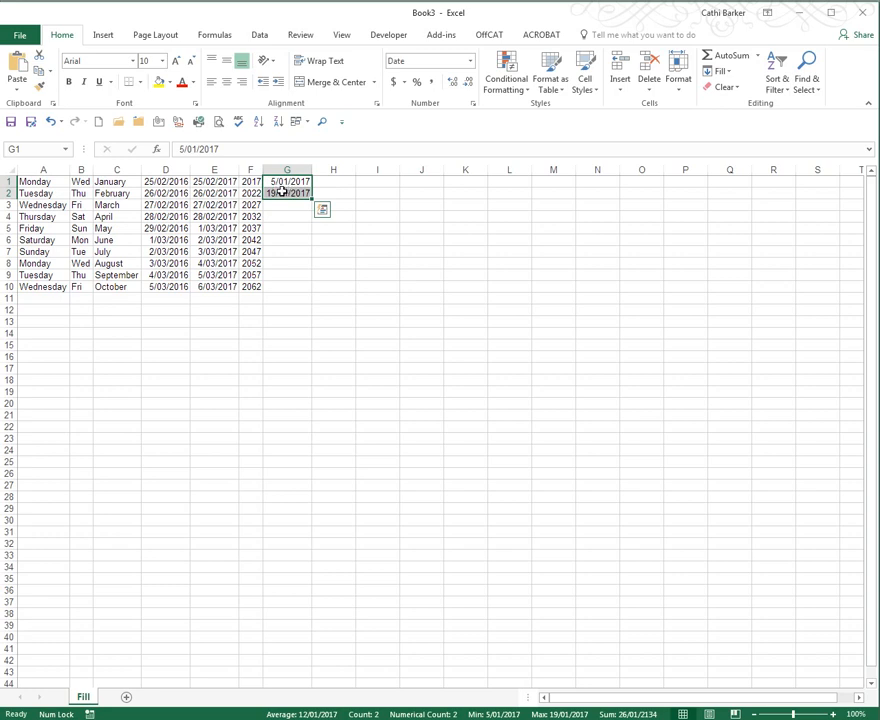
drag(313, 198, 327, 481)
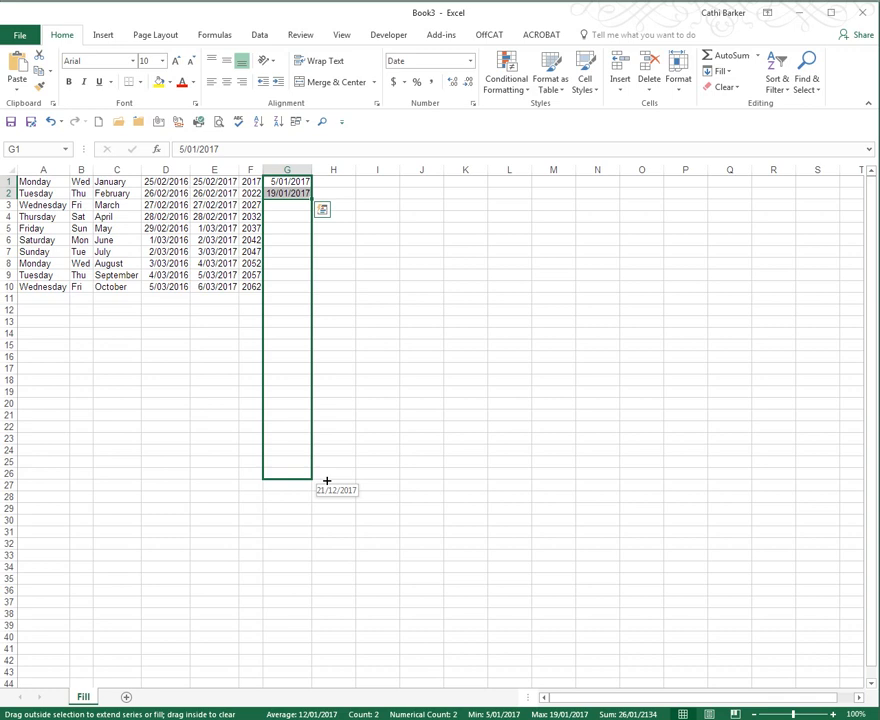
drag(327, 481, 326, 480)
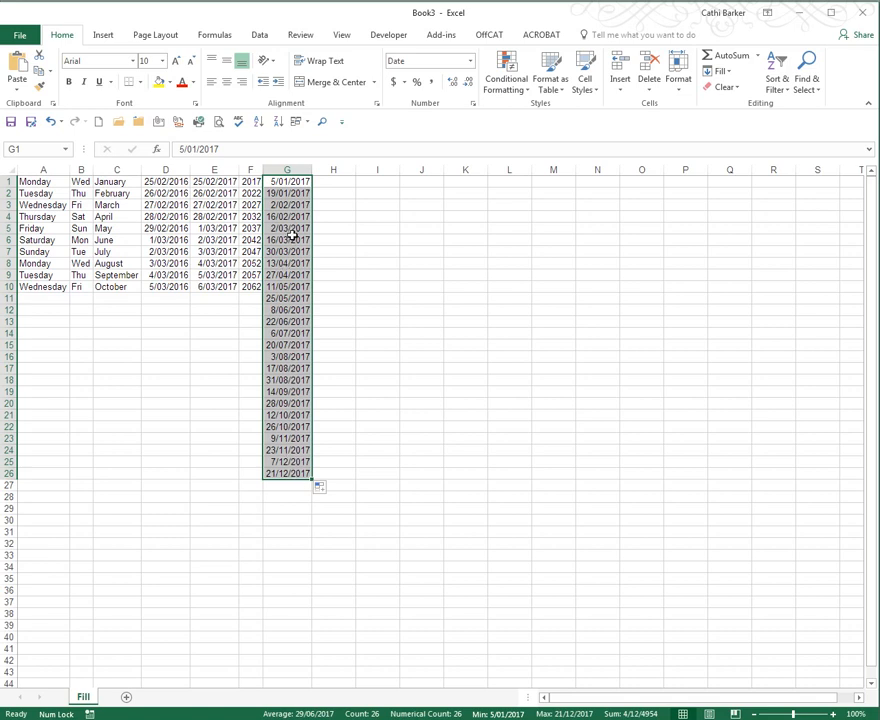
- Enter 1 in H1 and set the cell's number format to General
click(339, 184)
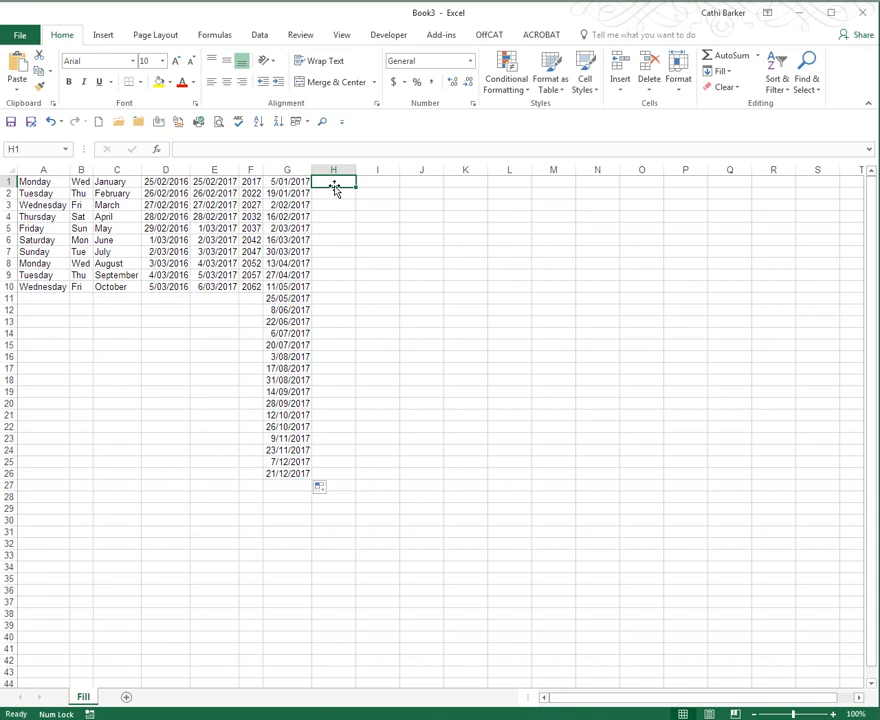
text(1)
key(ctrl+Return)
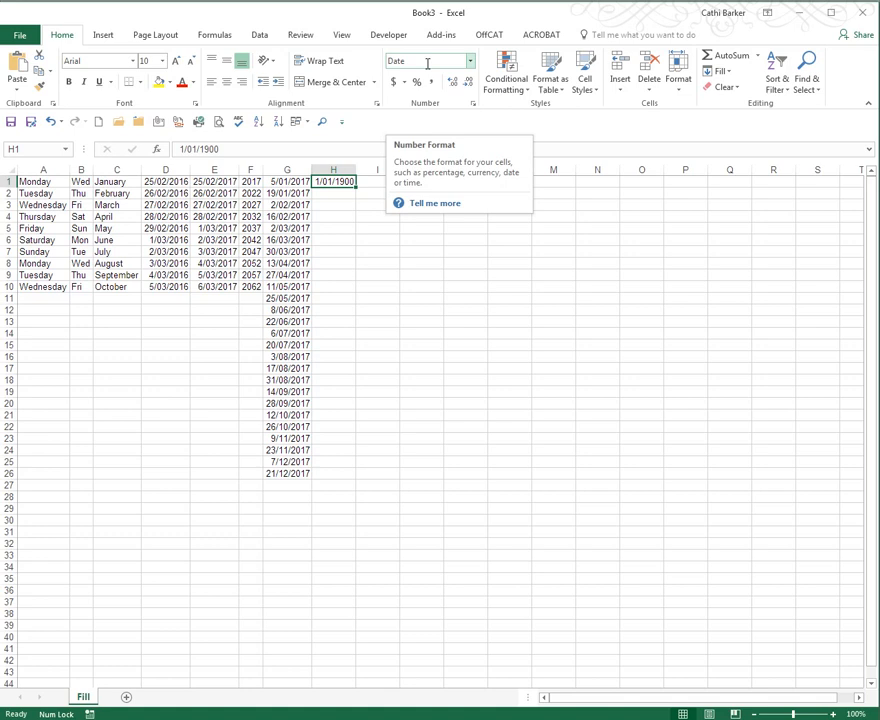
click(470, 61)
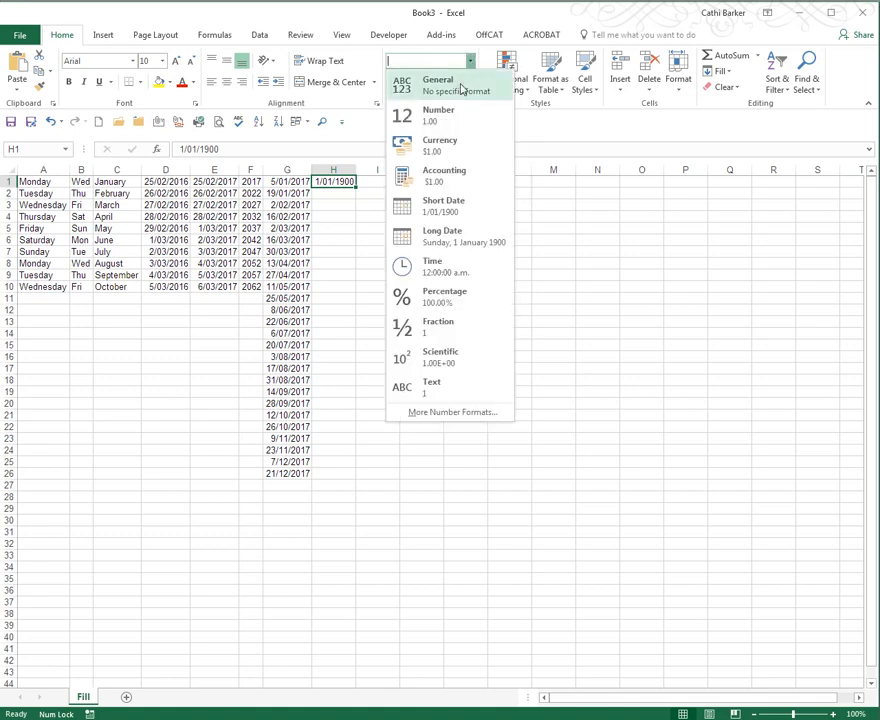
click(461, 88)
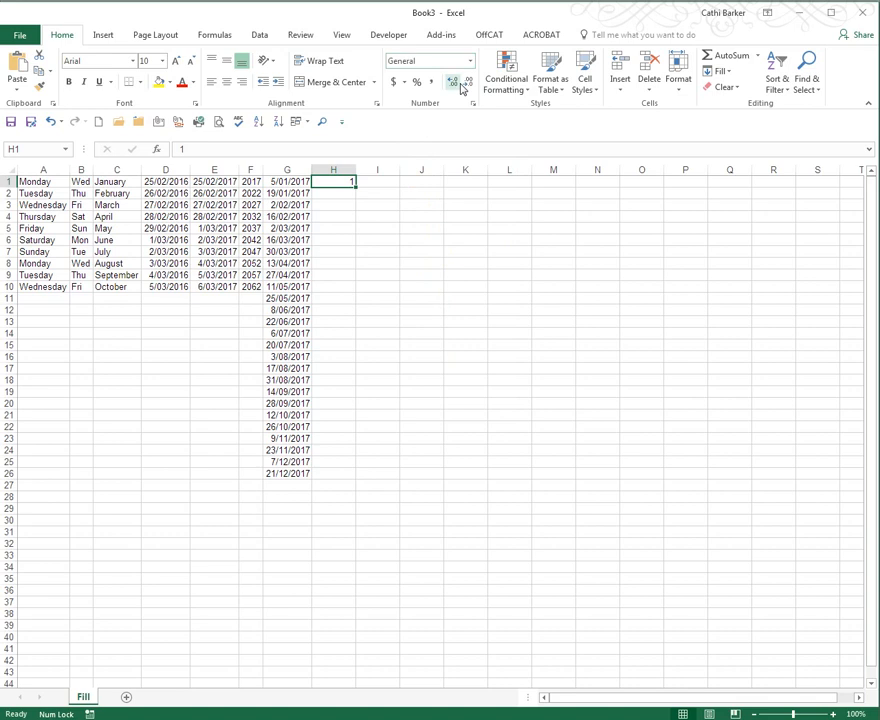
- Try filling the single value in H1 down to H26 and undo that fill
double_click(357, 188)
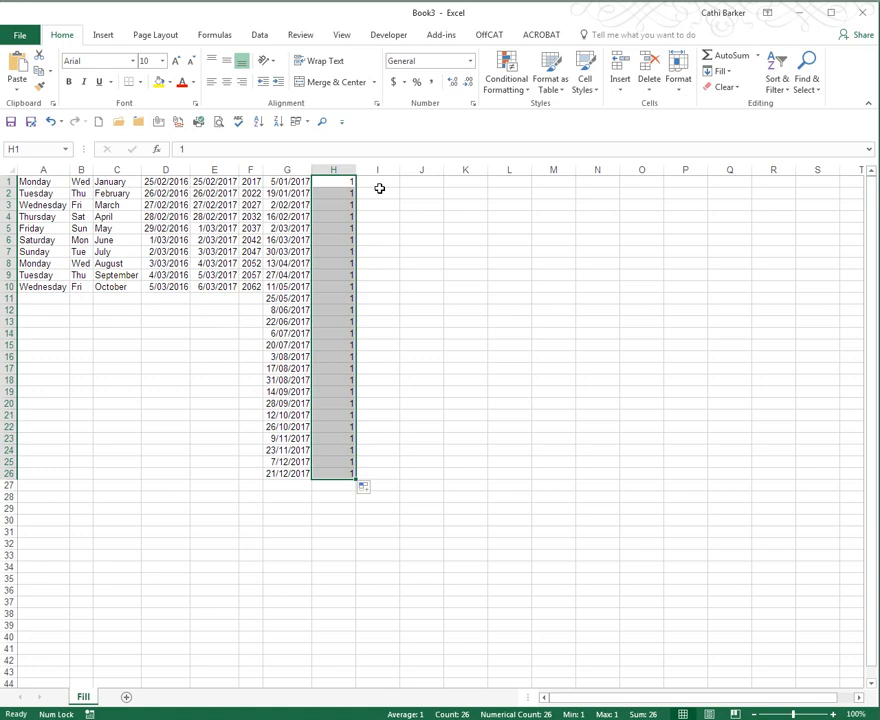
click(51, 123)
- Enter 2 in H2 and set the cell's number format to General
click(332, 192)
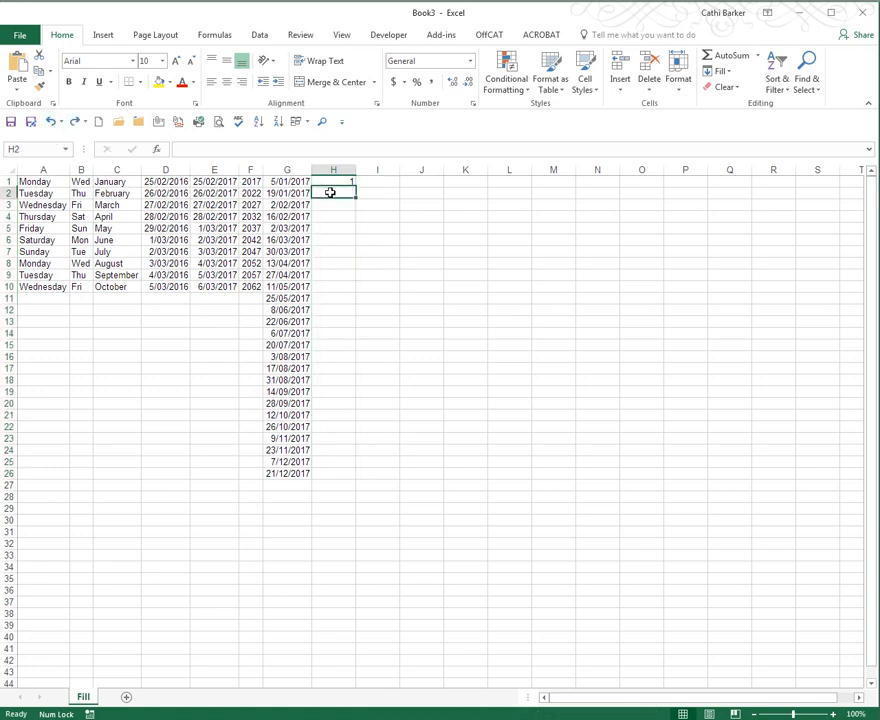
text(2)
key(ctrl+Return)
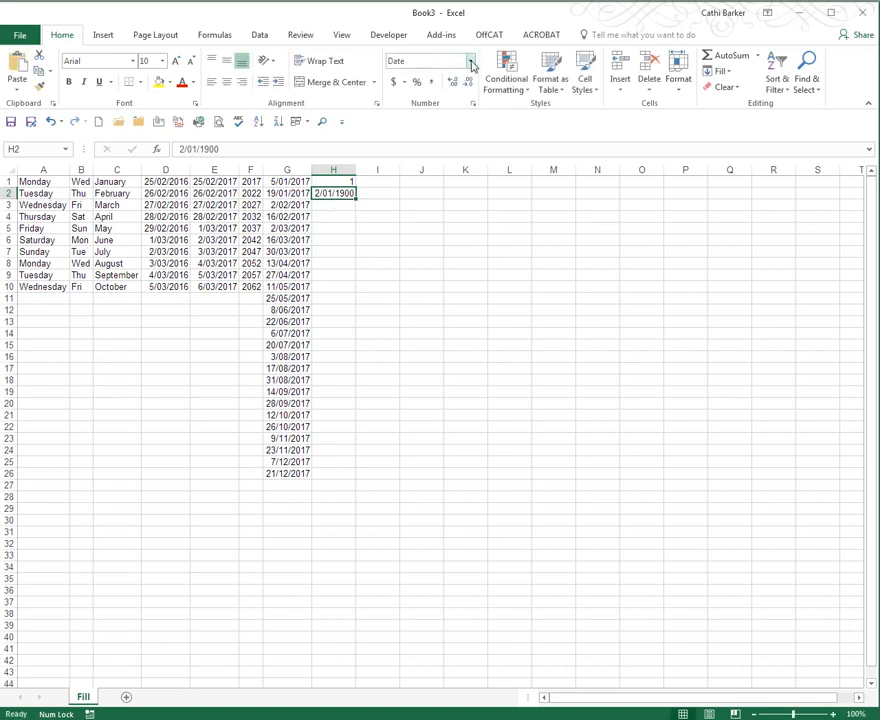
click(471, 62)
click(458, 86)
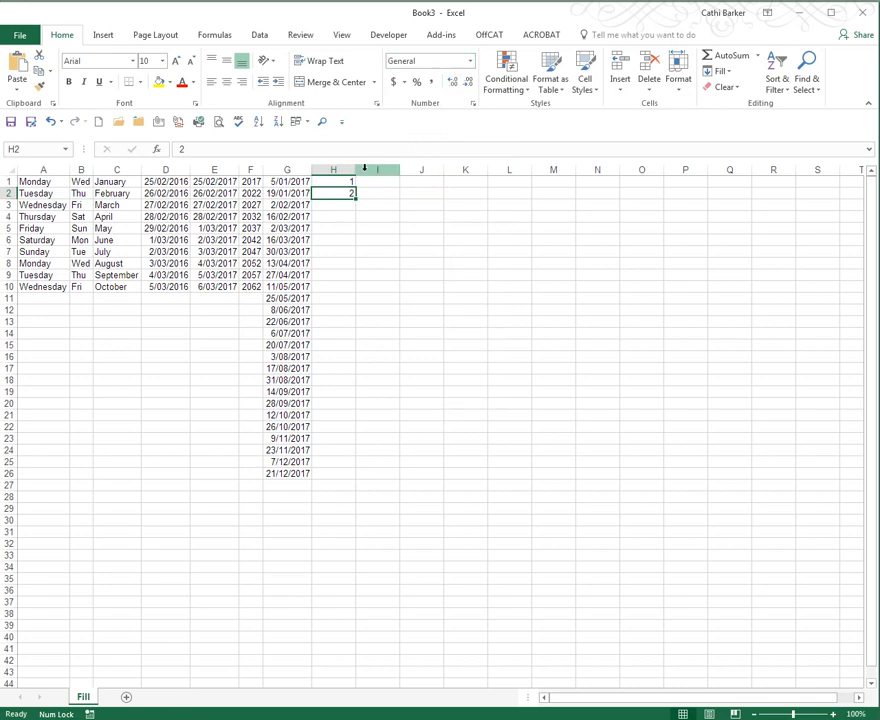
- Extend the number pattern in H1:H2 down to H26 and autofit the width of column H
drag(340, 181, 344, 194)
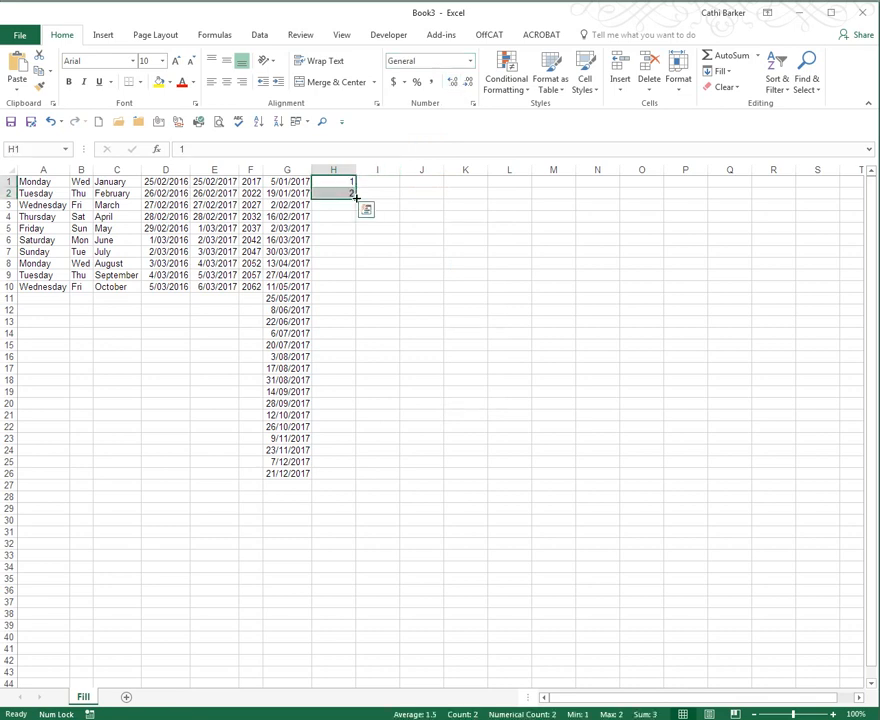
double_click(356, 198)
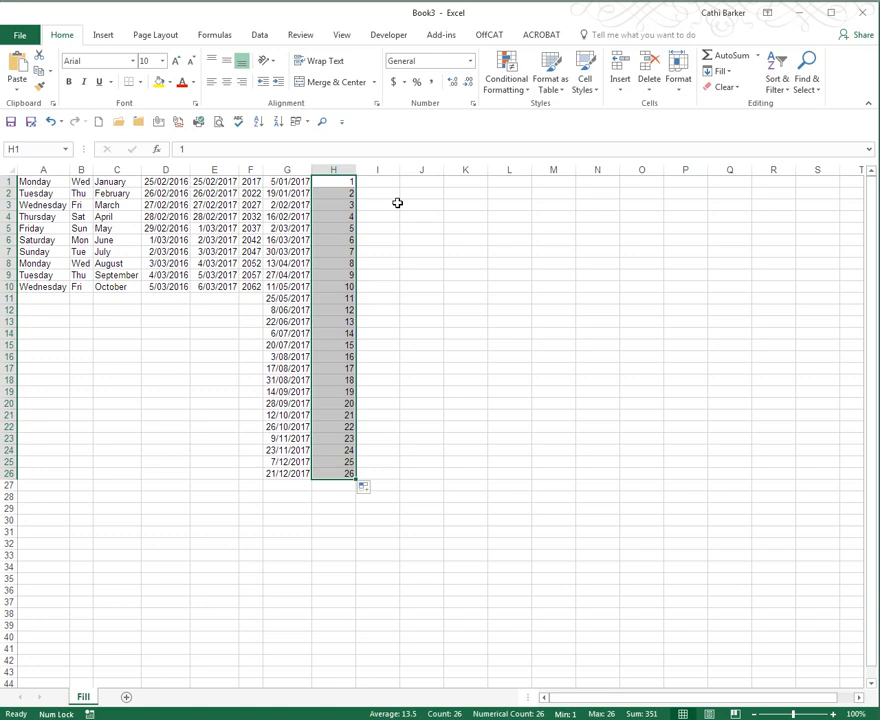
double_click(356, 169)
- Enter Monday in I1
click(346, 185)
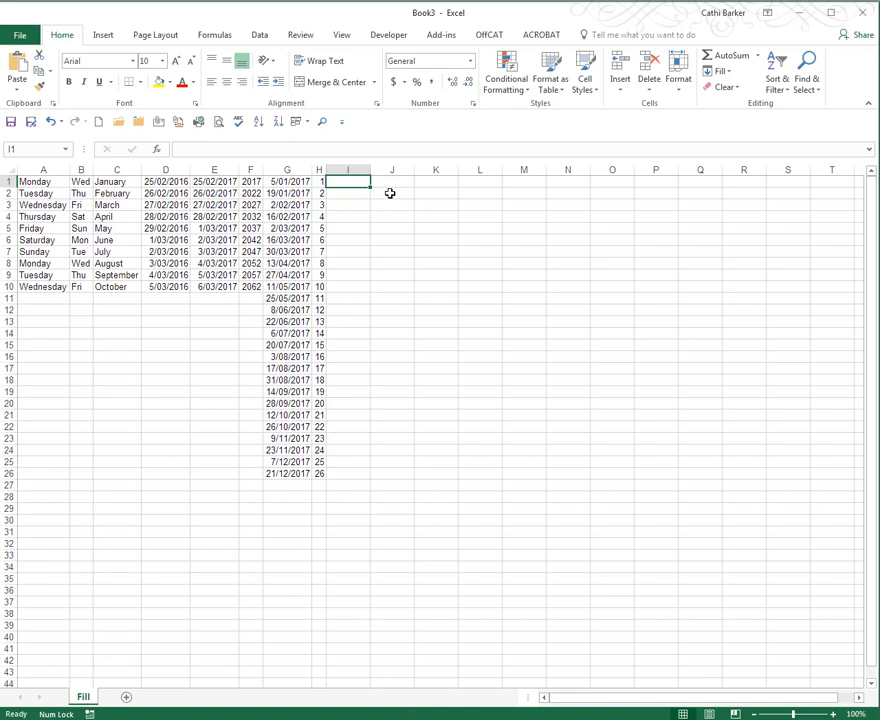
text(Monday)
key(ctrl+Return)
- Try filling from the single Monday in I1 down to I26 and undo that fill
drag(371, 186, 371, 186)
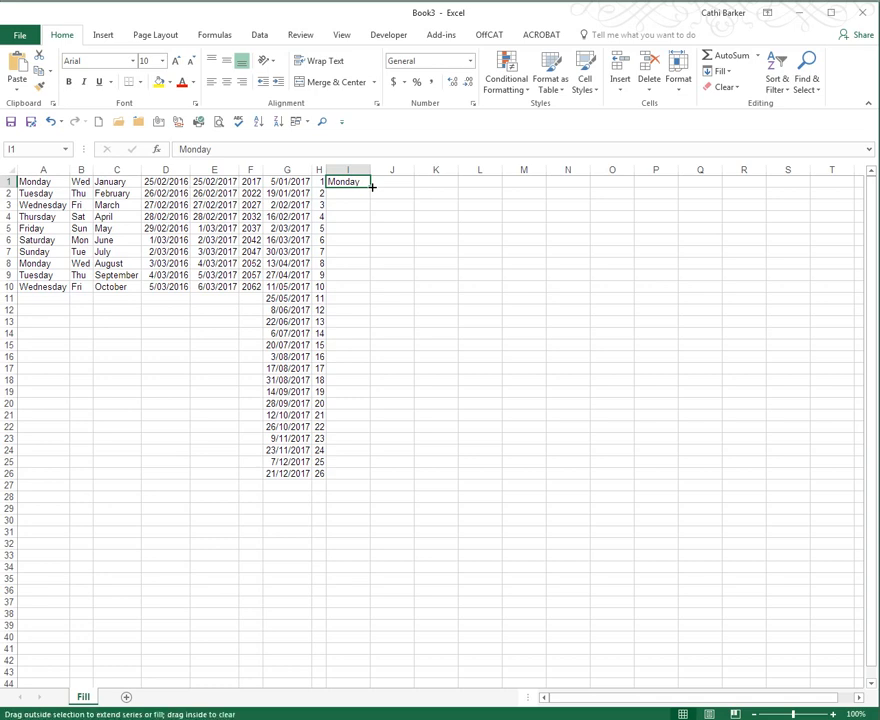
double_click(371, 186)
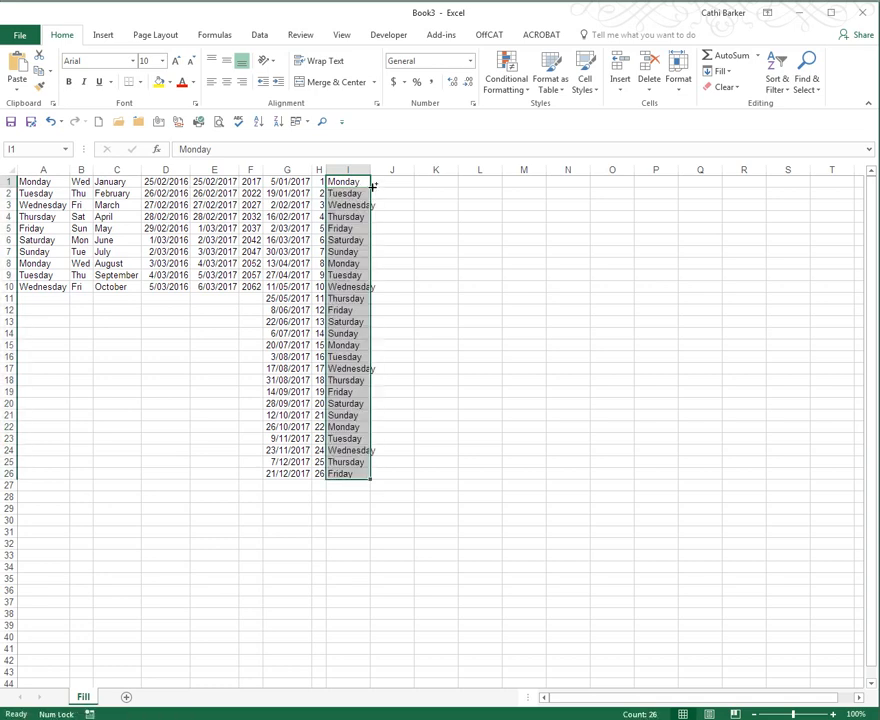
key(ctrl+z)
- Repeat Monday in I2 and fill the I1:I2 pair down to I26 so every cell holds Monday
click(351, 199)
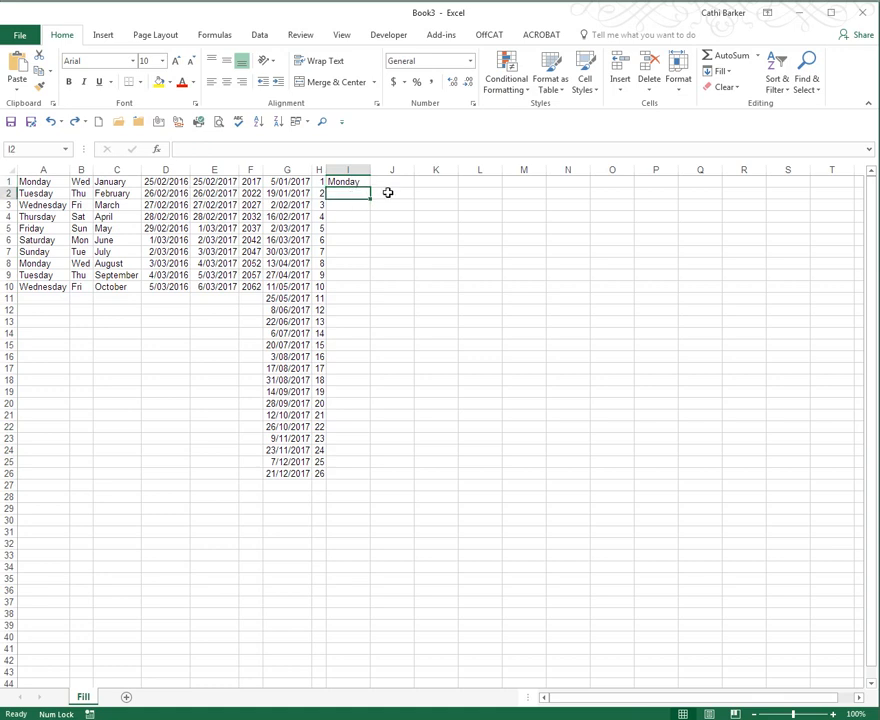
key(ctrl+apostrophe)
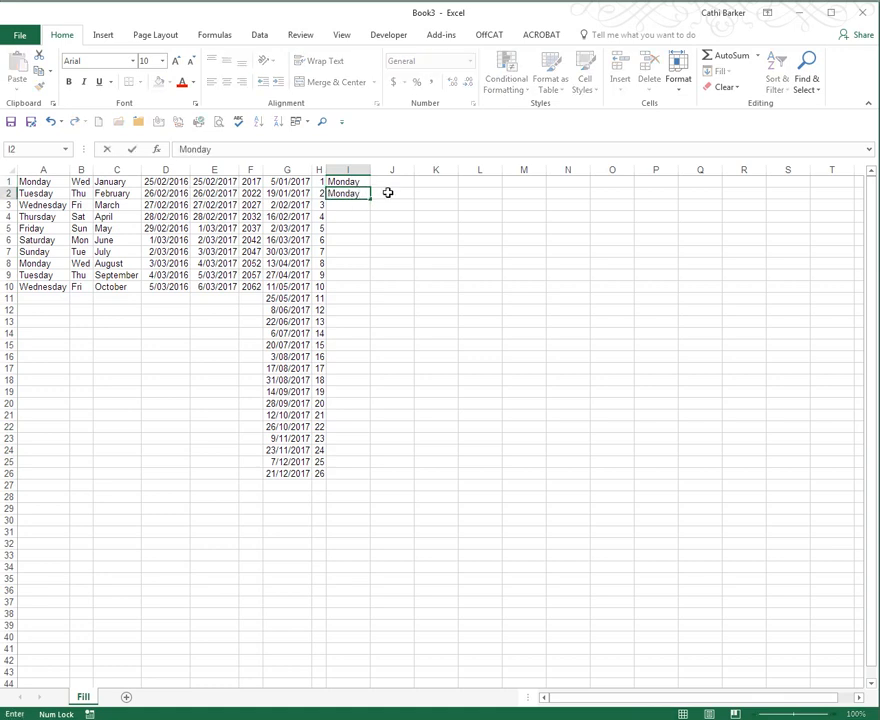
key(ctrl+Return)
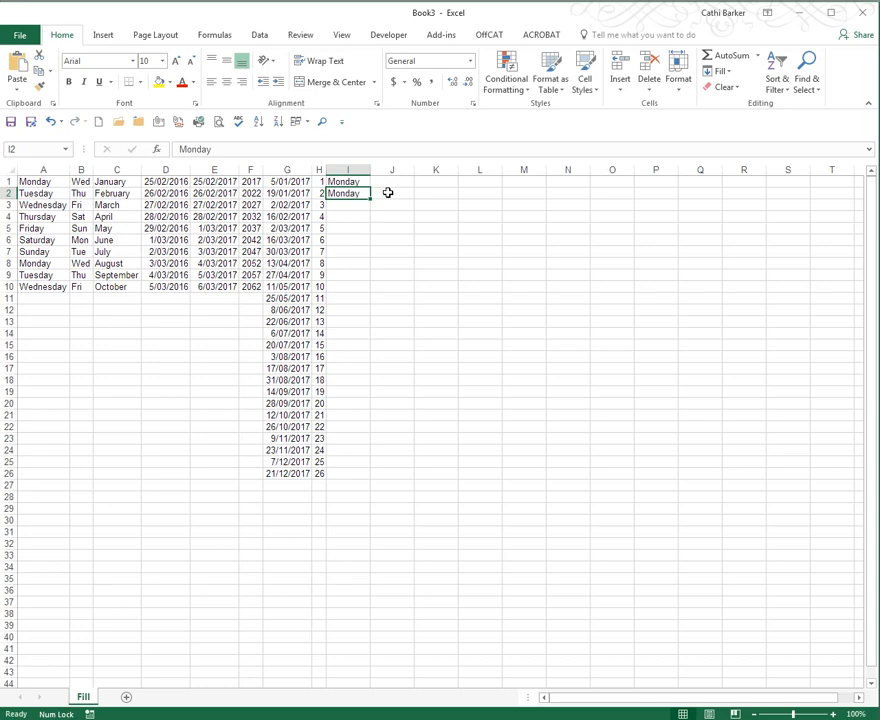
drag(354, 180, 360, 193)
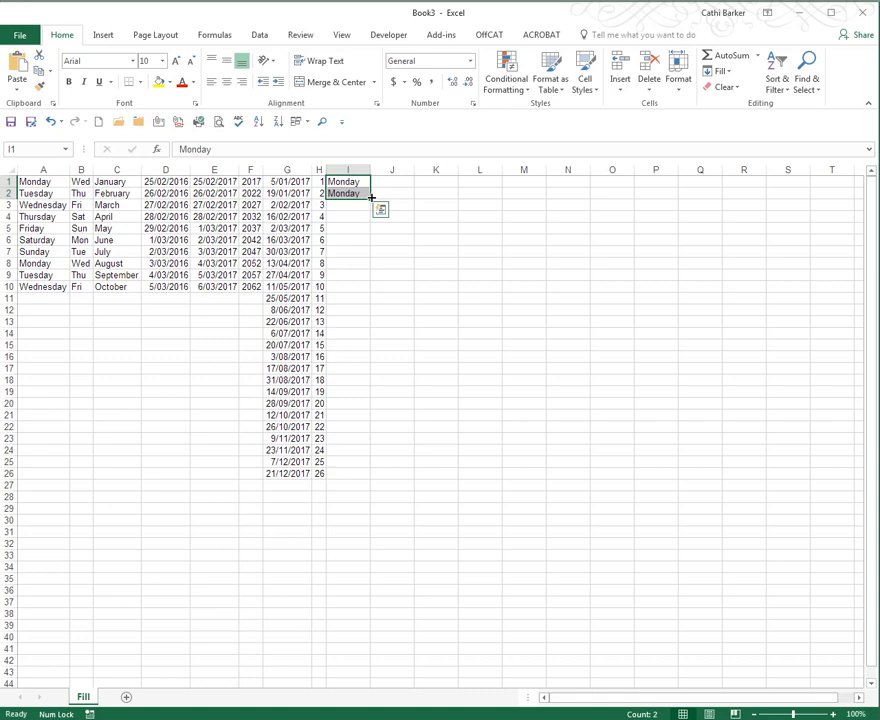
double_click(371, 198)
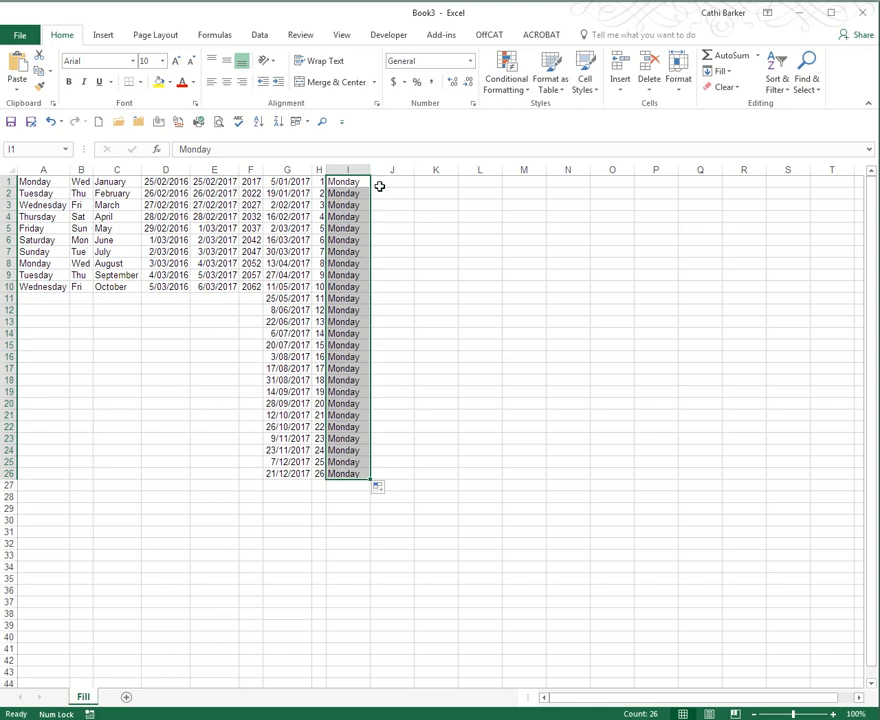
- Enter the date 1/1/17 in J1, fill the daily series down to J26 and autofit column J
click(389, 184)
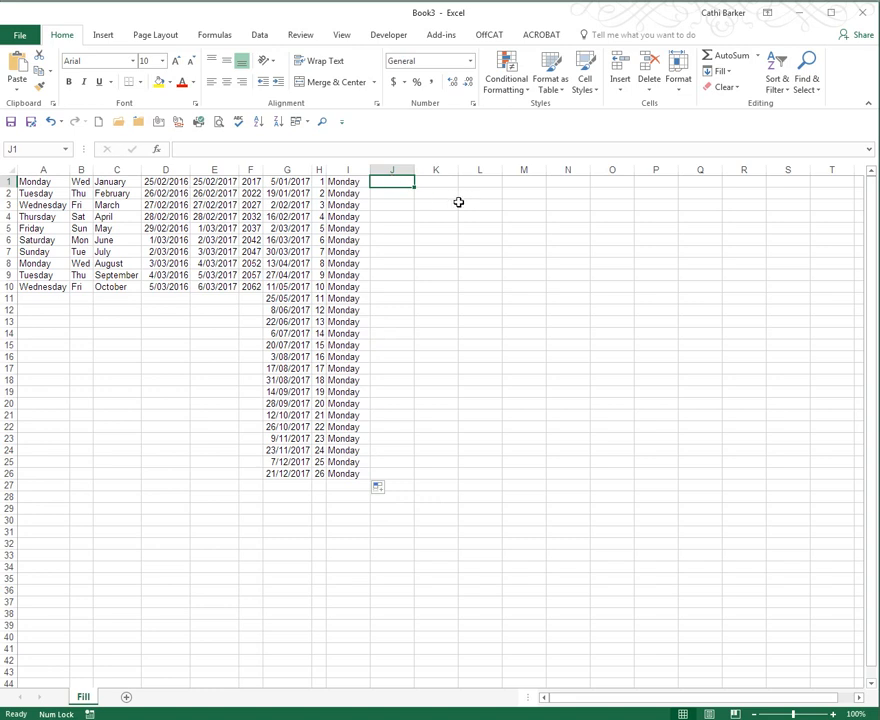
text(1/1/17)
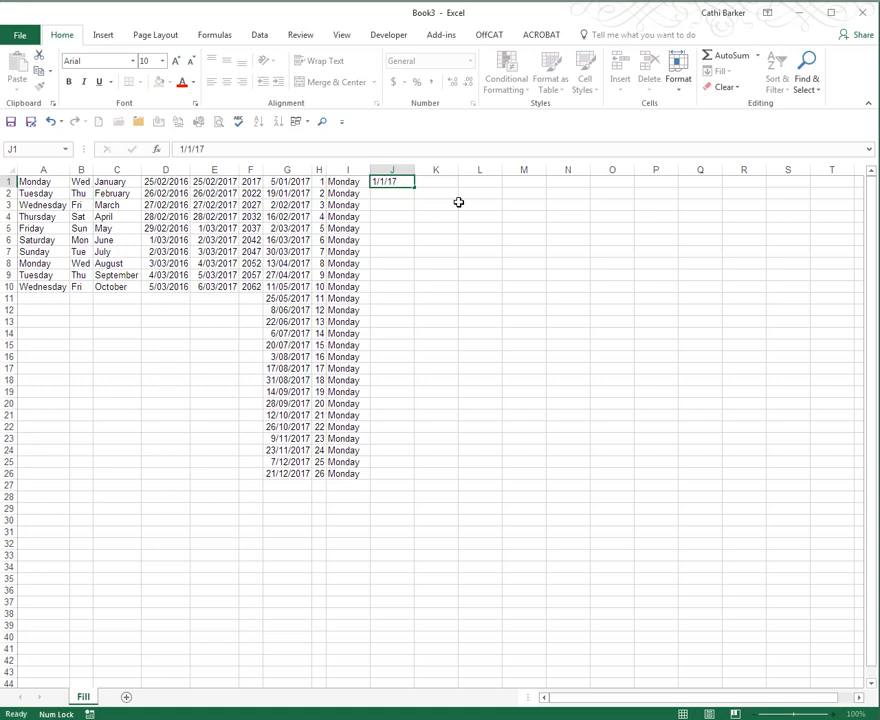
key(ctrl+Return)
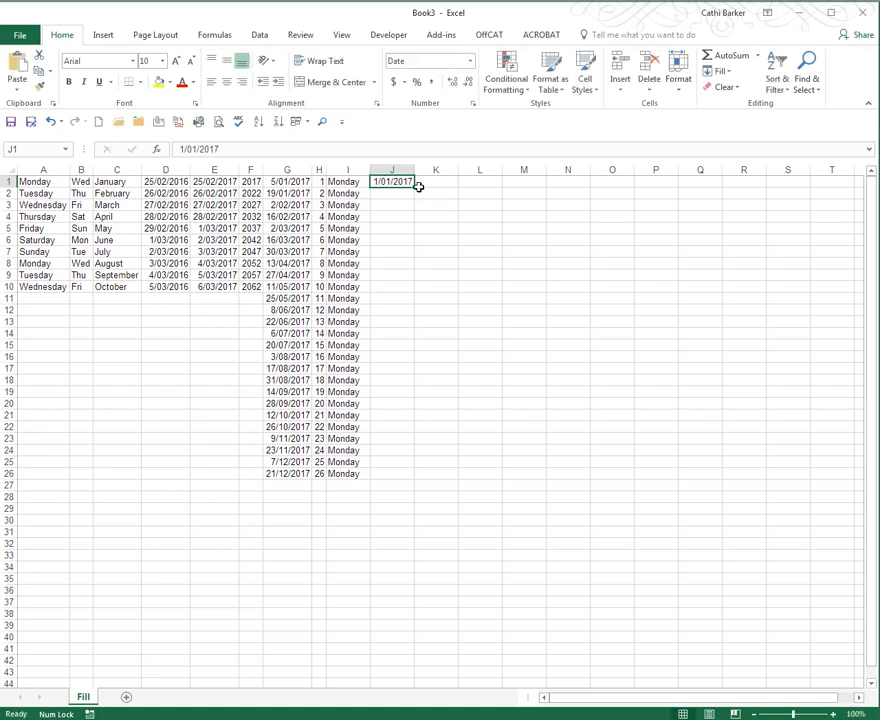
double_click(416, 187)
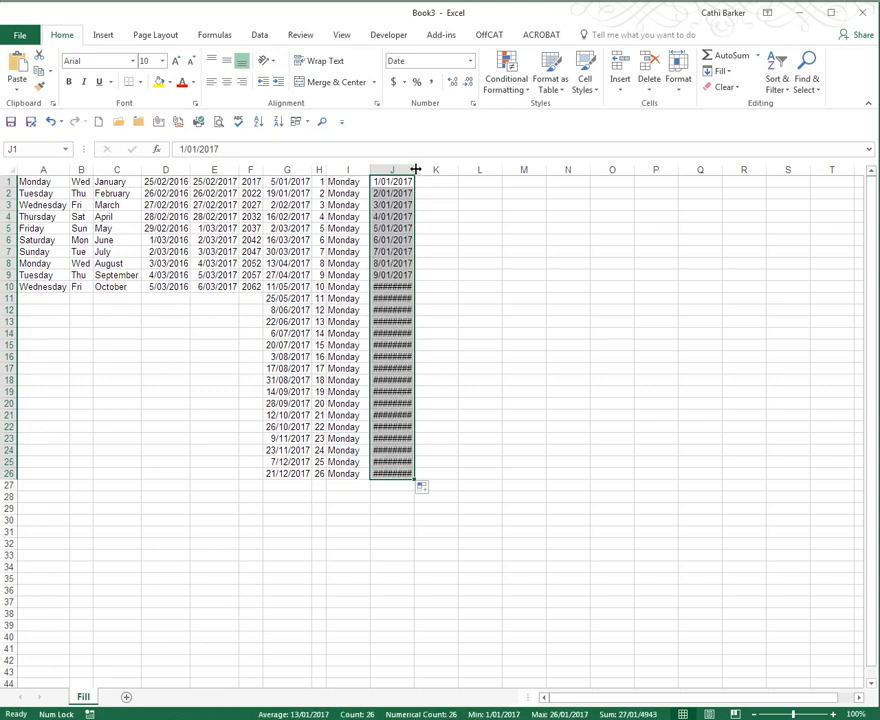
double_click(416, 170)
- Refill the dates from J1 down to J26, applying the Fill Days option and replacing it with Fill Weekdays
click(413, 182)
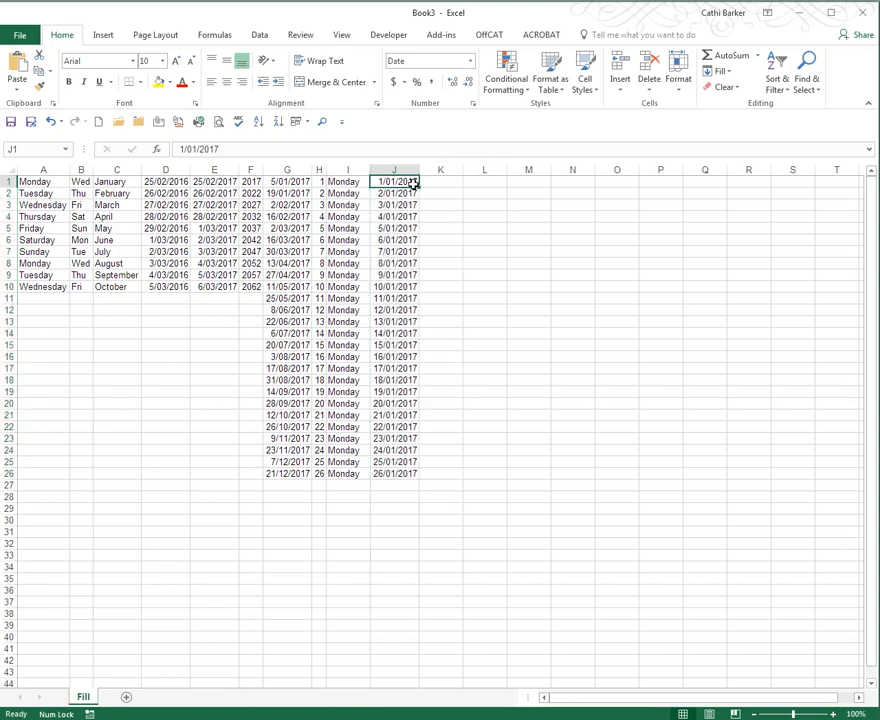
double_click(417, 187)
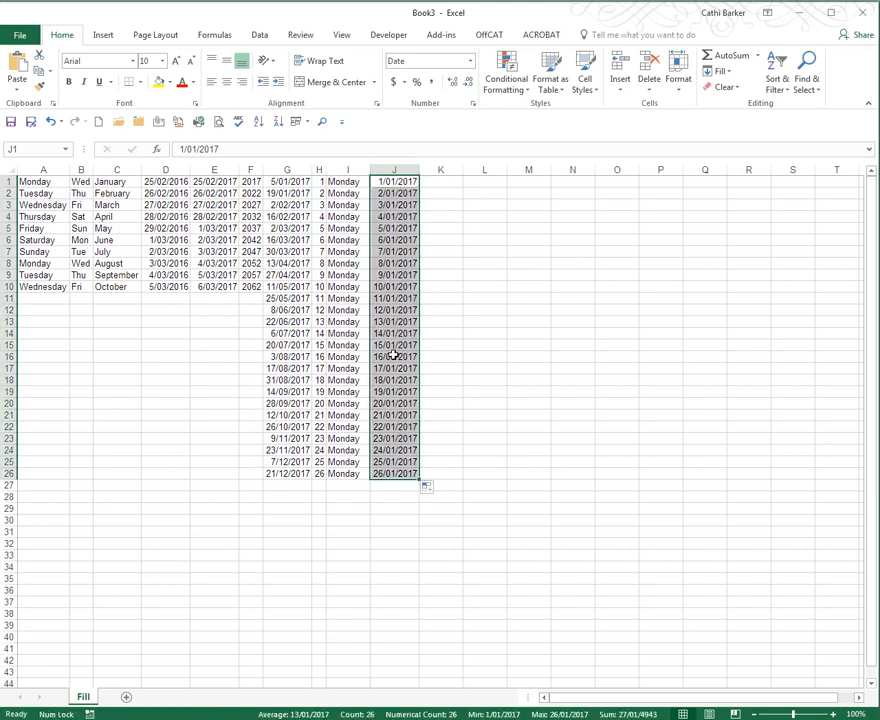
click(441, 490)
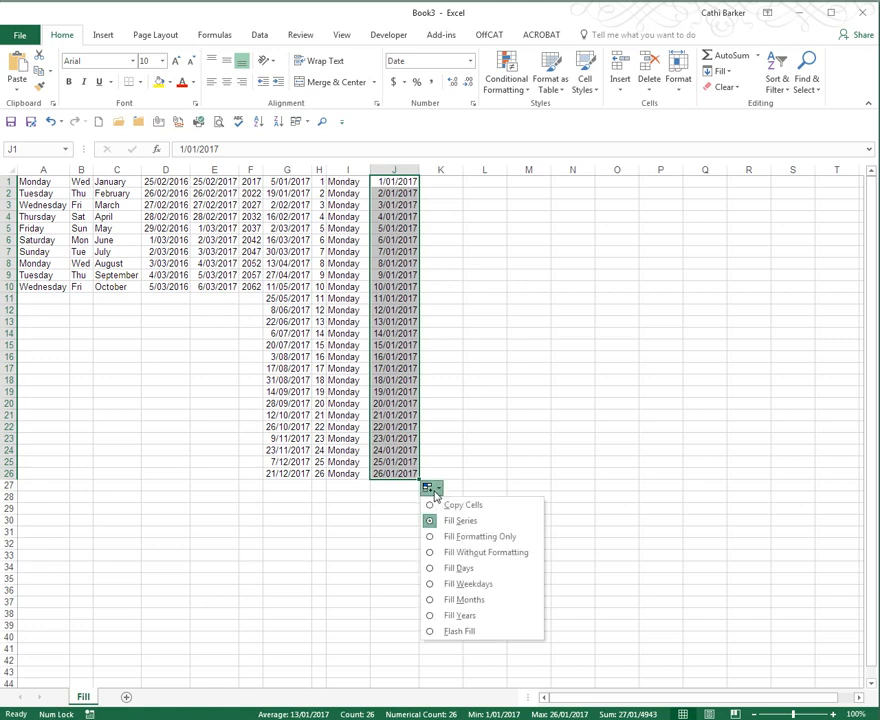
click(463, 569)
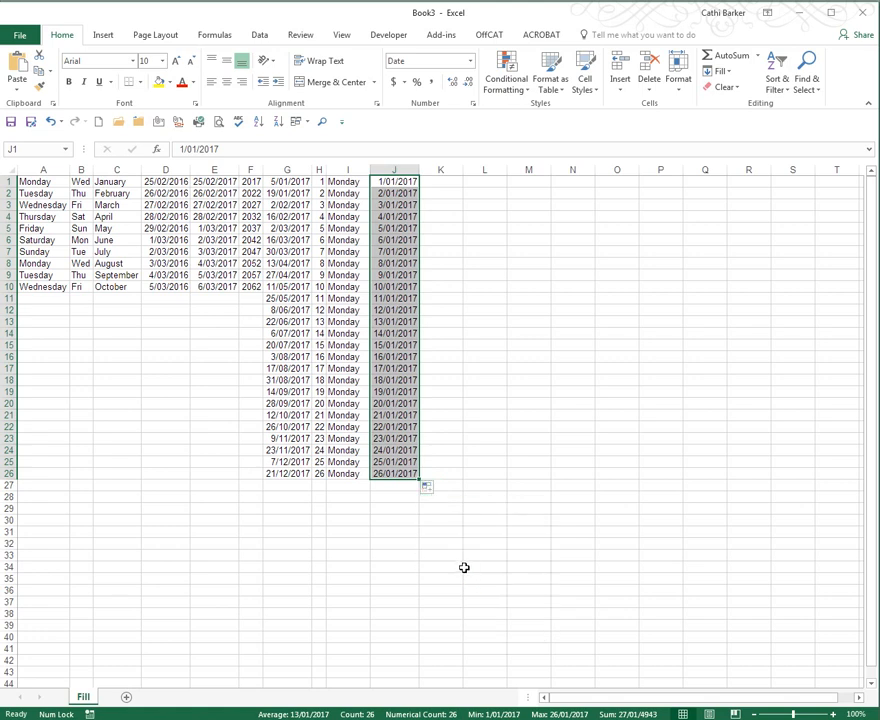
click(428, 489)
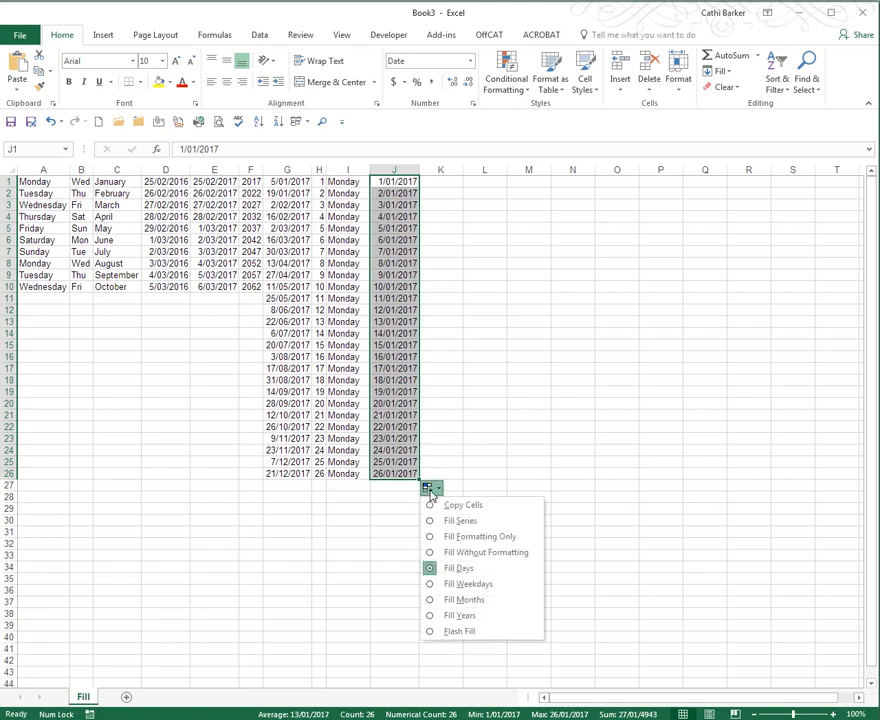
click(463, 586)
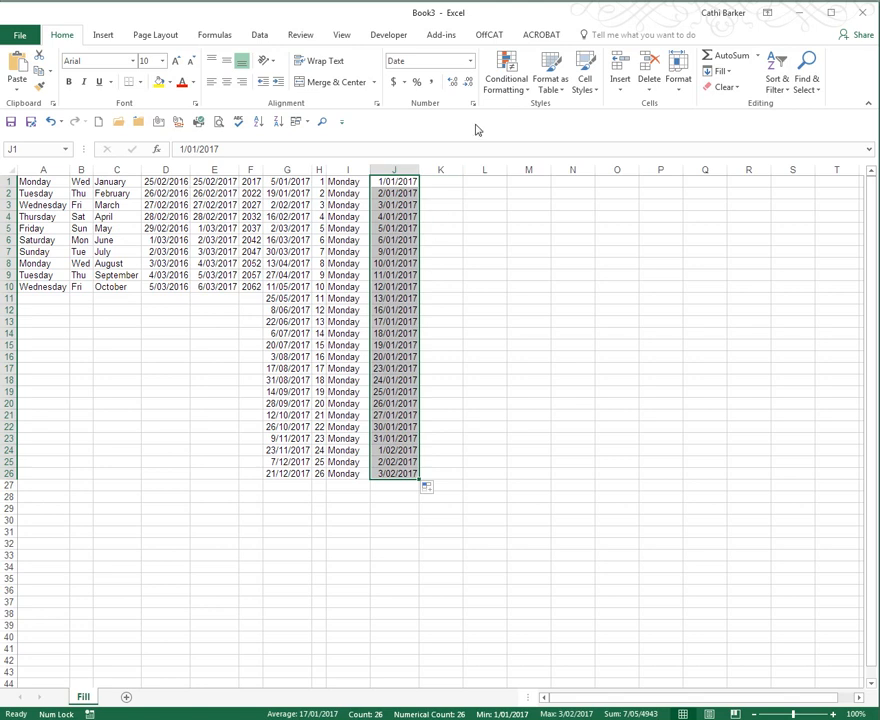
- Format the J1:J26 dates as Long Date and refill the daily series from J1 down to J26
click(470, 61)
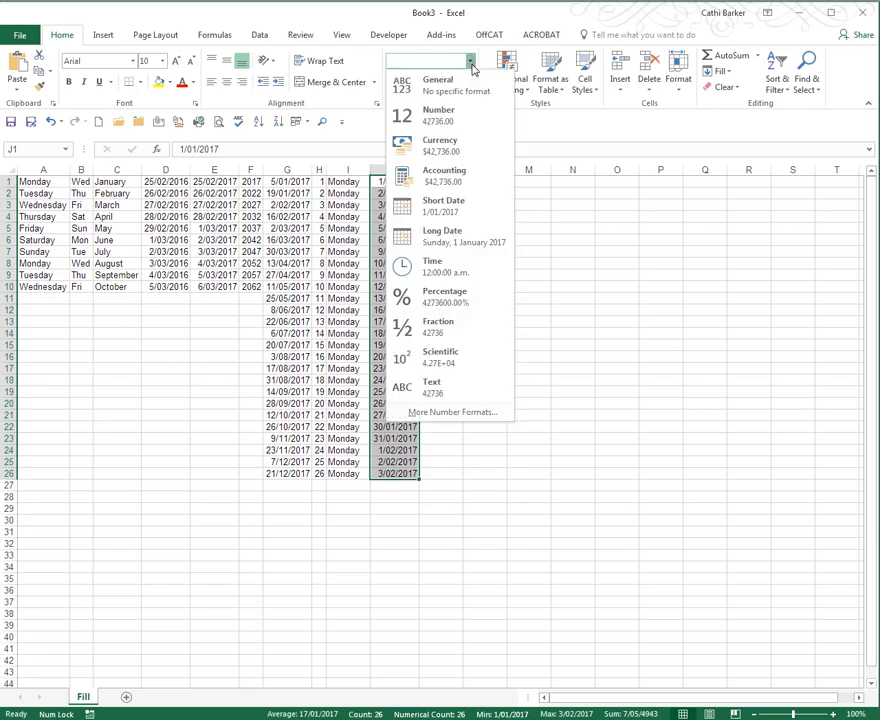
click(463, 238)
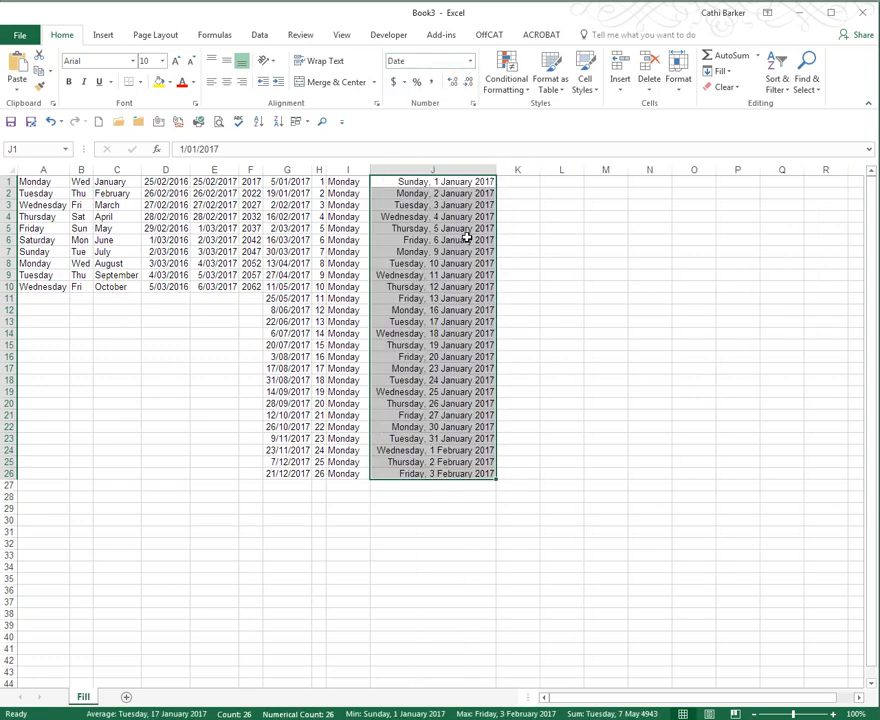
click(464, 180)
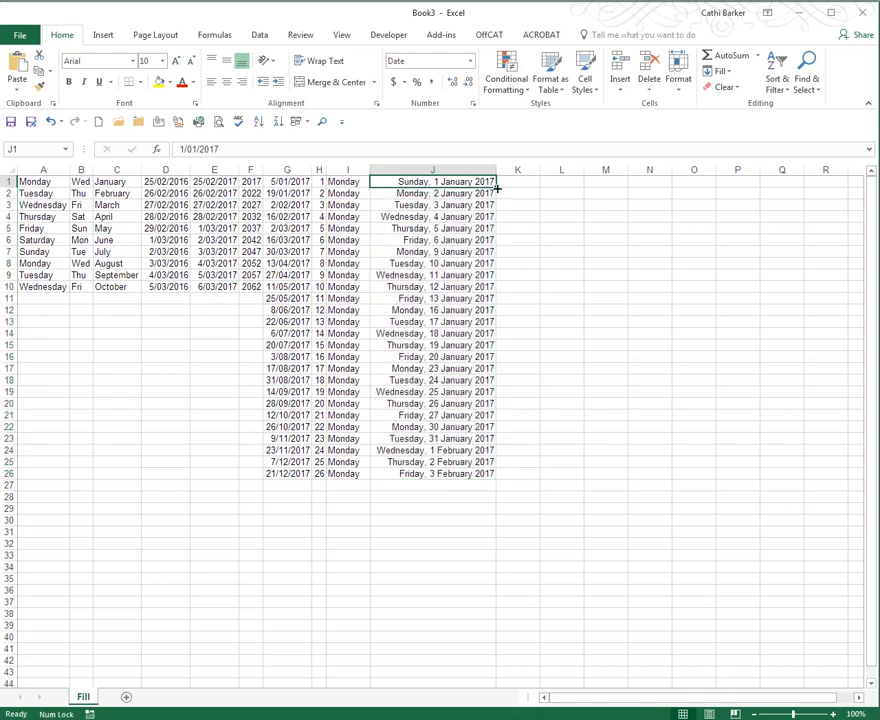
double_click(496, 188)
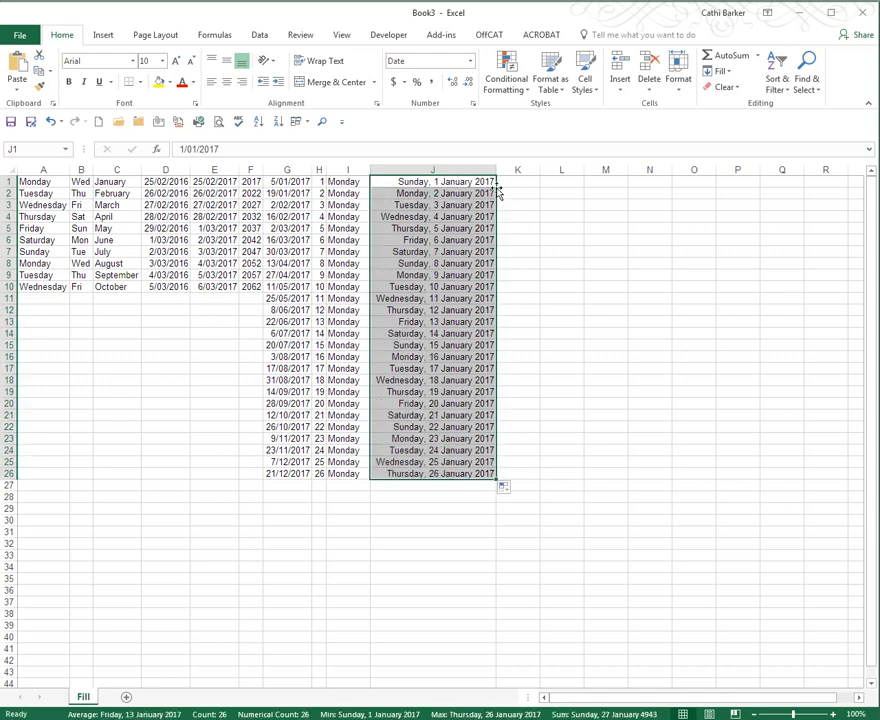
- Apply the Fill Weekdays option to the J1:J26 series and replace it with Fill Months
click(507, 490)
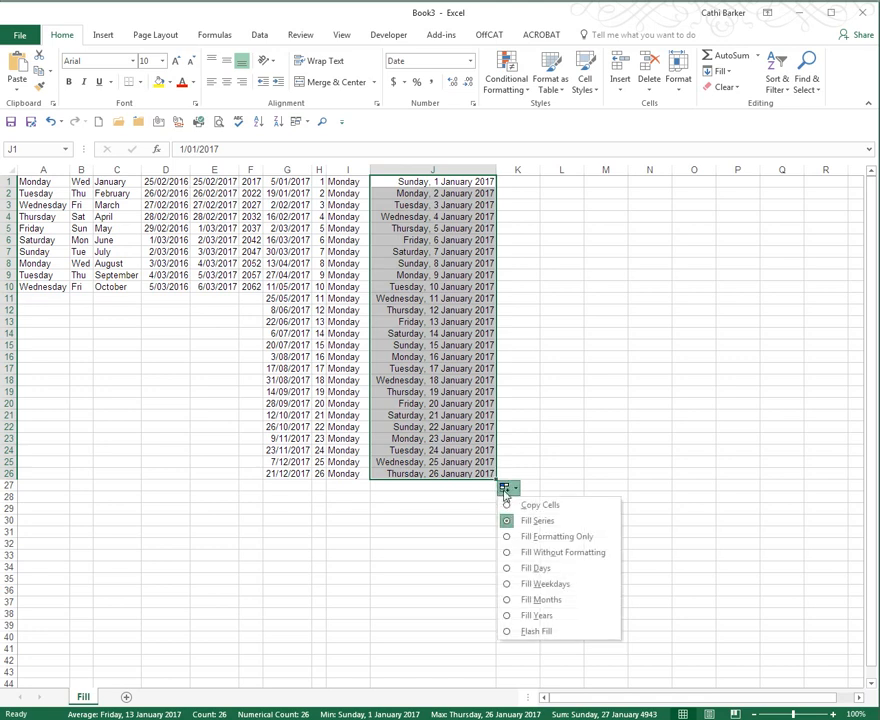
click(551, 584)
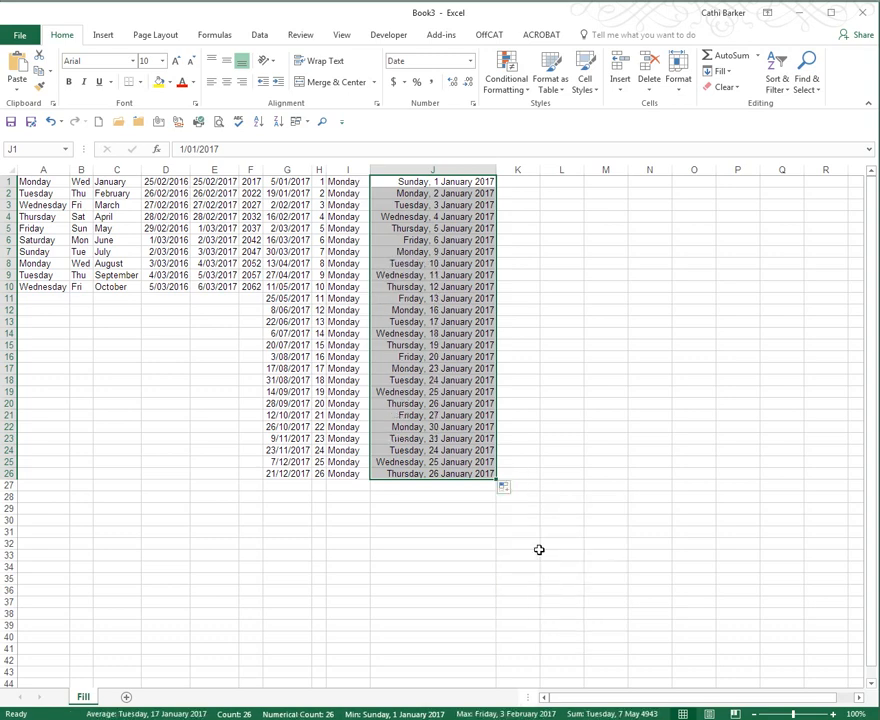
click(430, 181)
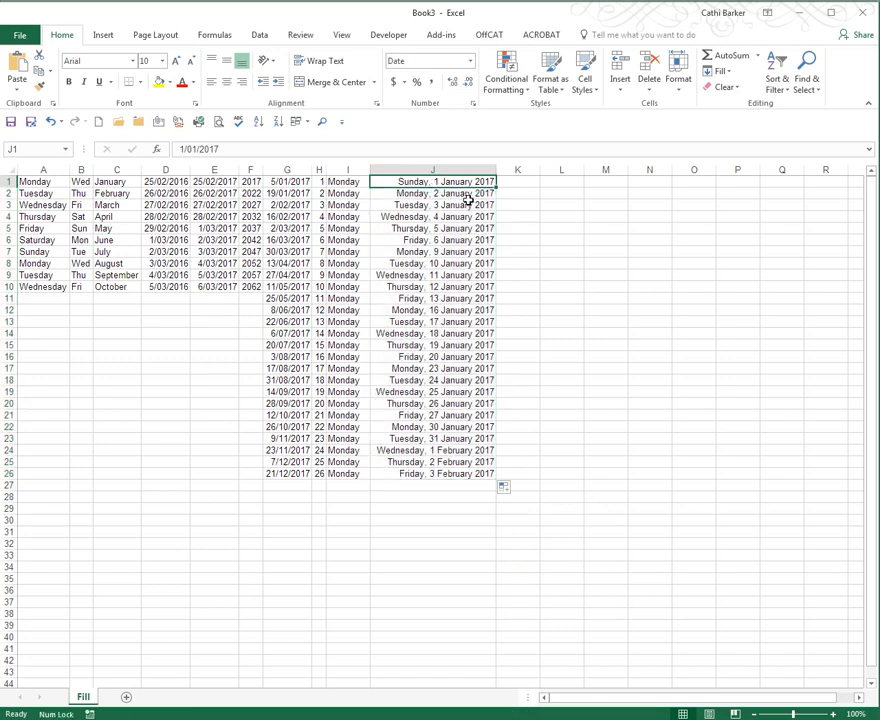
click(453, 192)
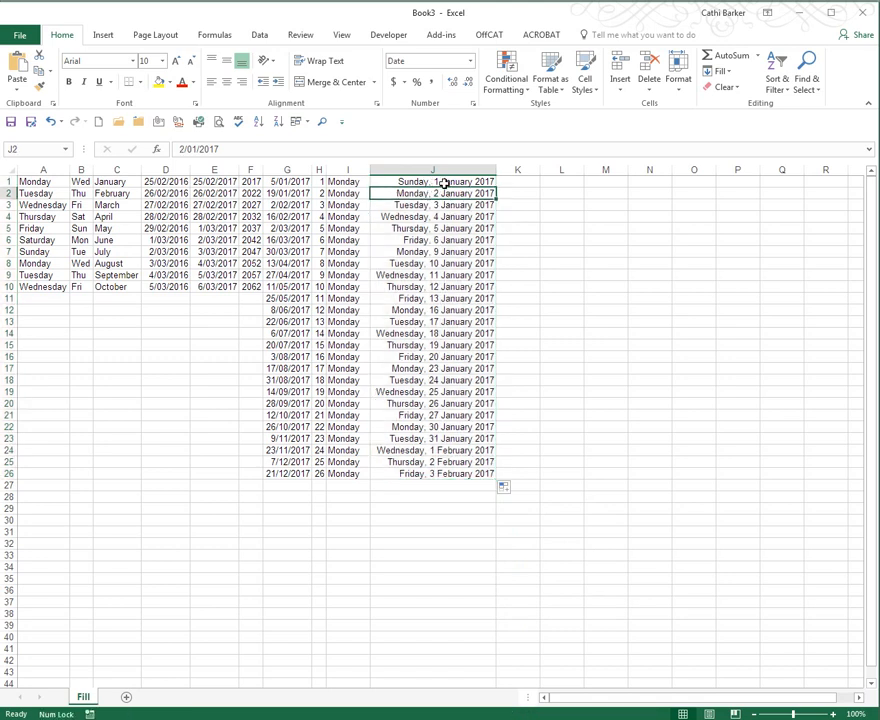
click(449, 181)
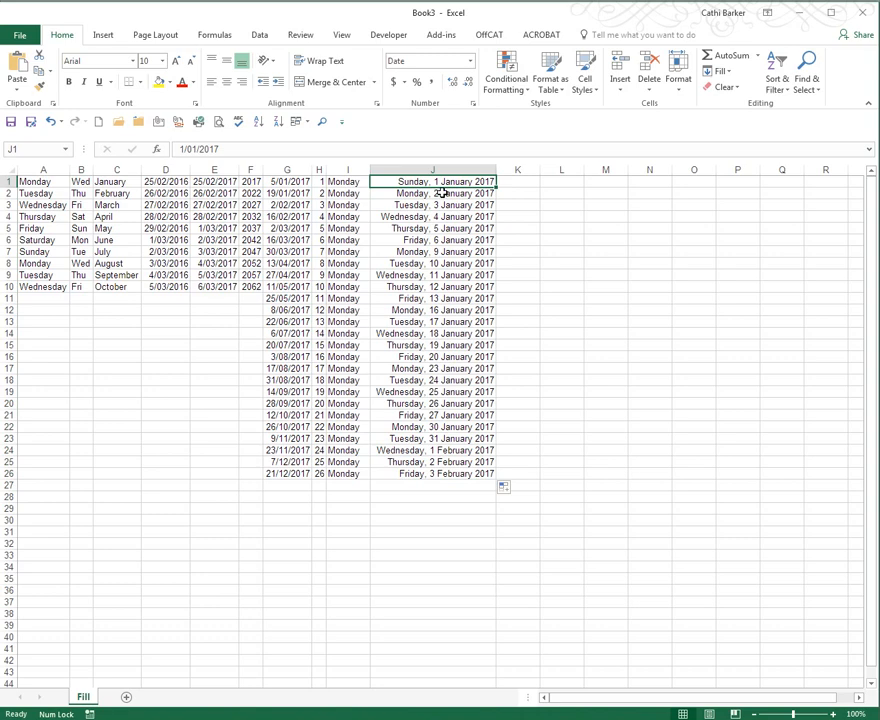
click(510, 491)
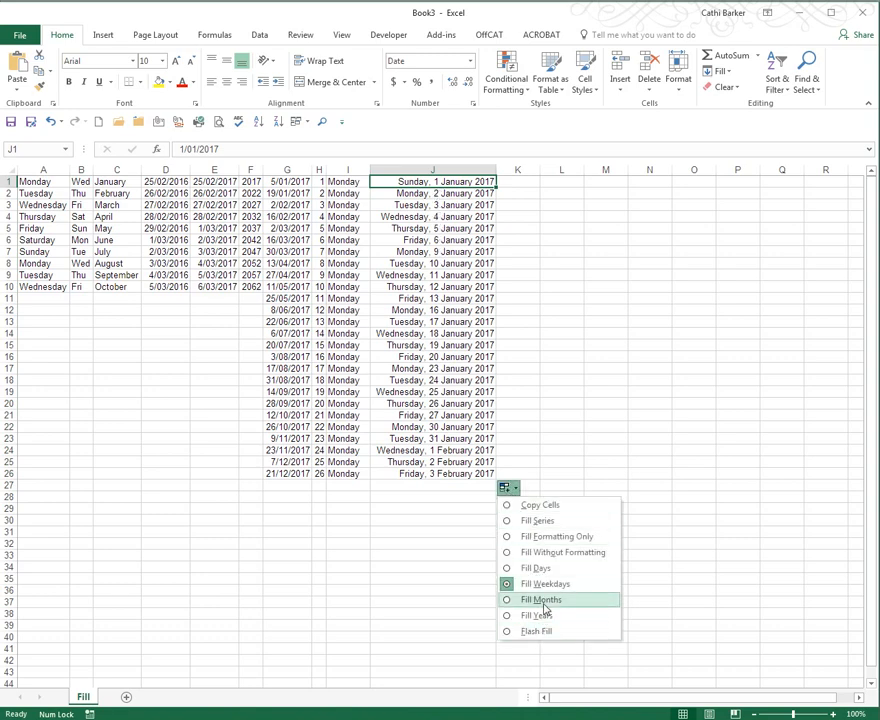
click(545, 603)
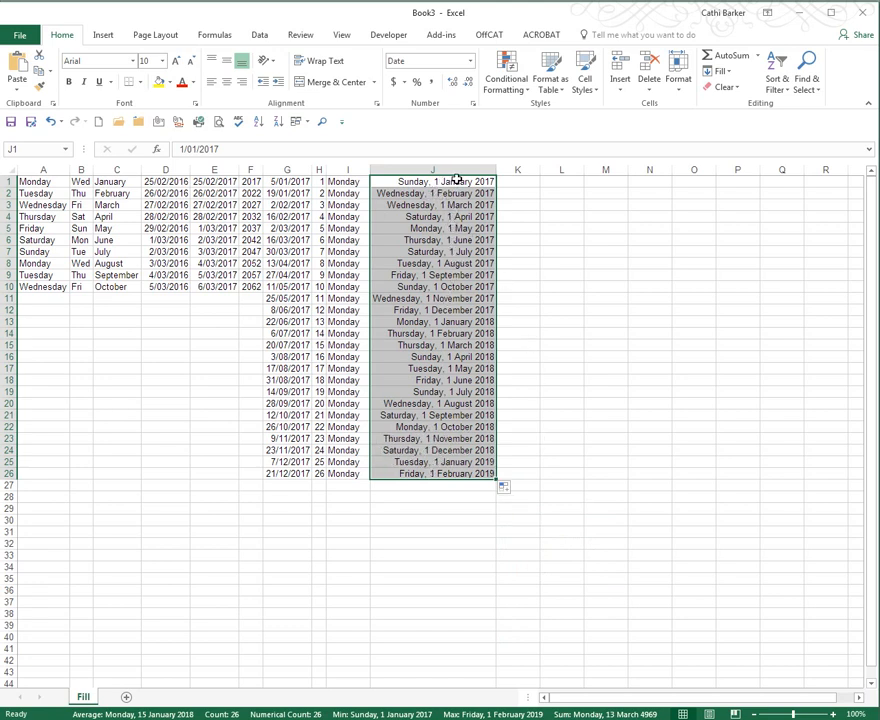
- Apply the Fill Years option to the J1:J26 series and replace it with Fill Days
click(514, 491)
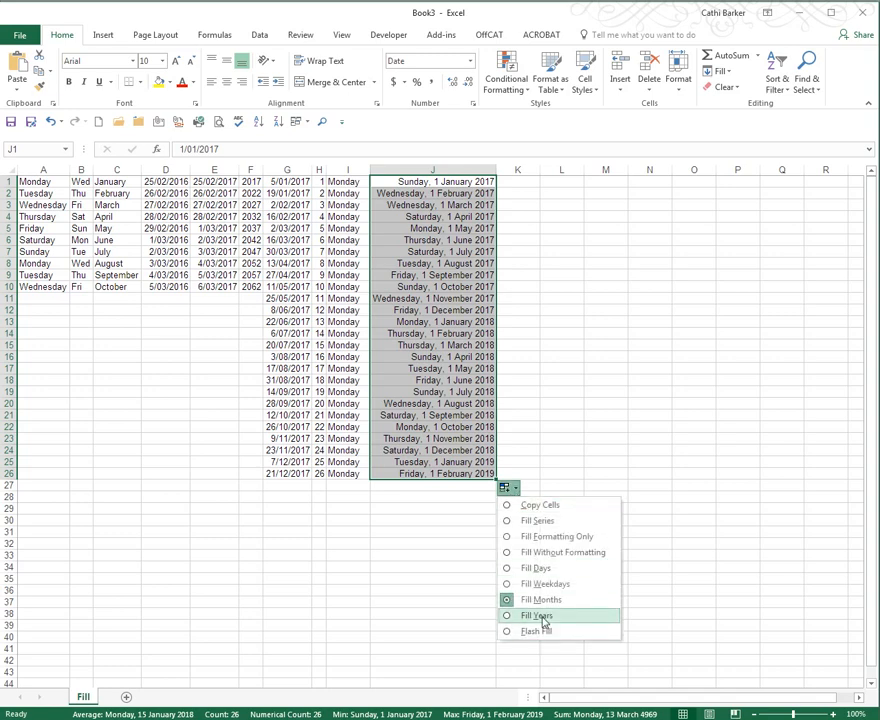
click(545, 619)
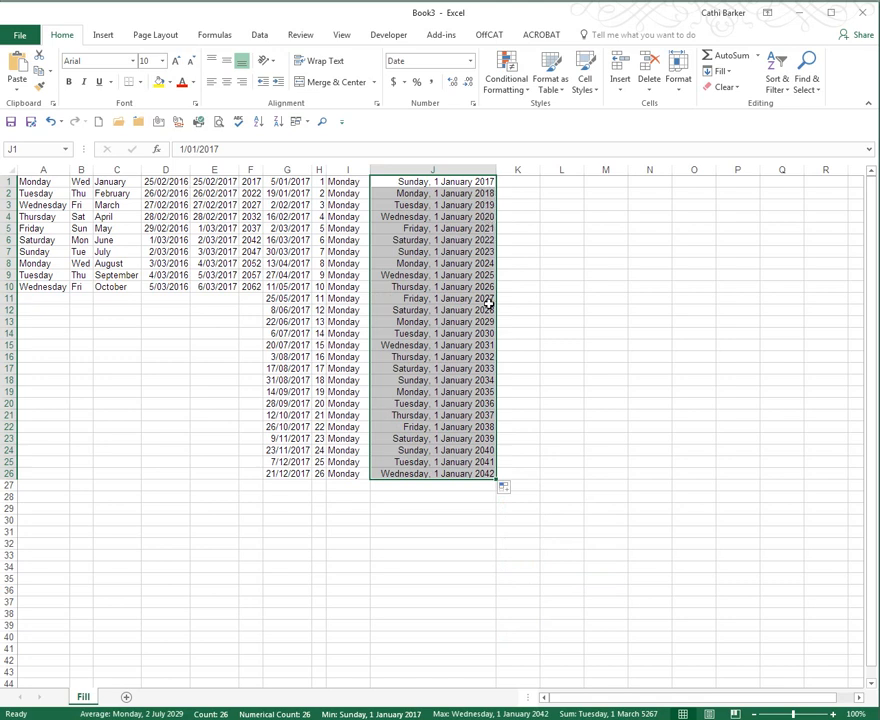
click(514, 489)
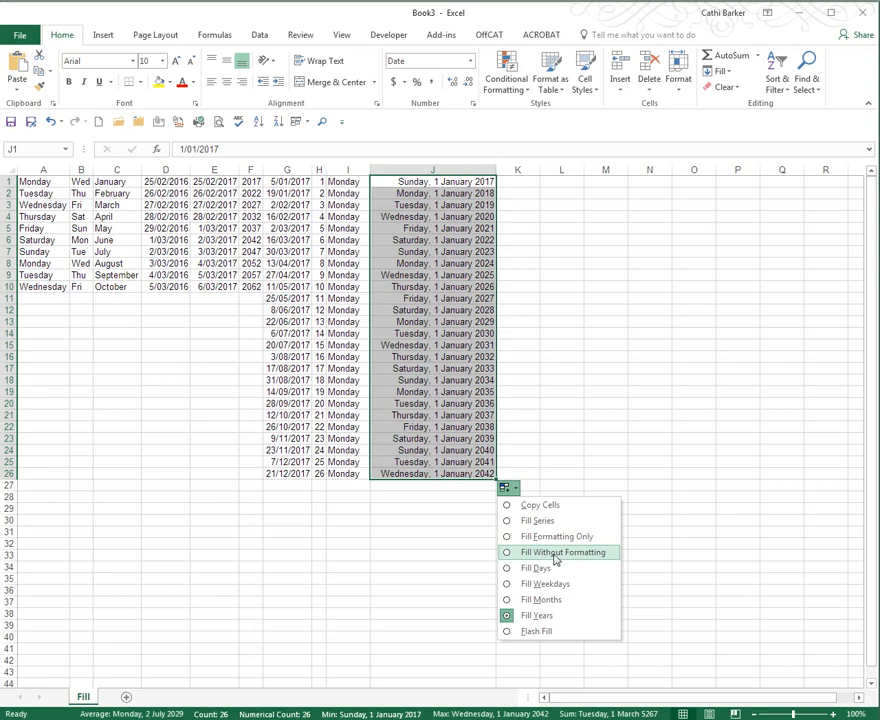
click(550, 574)
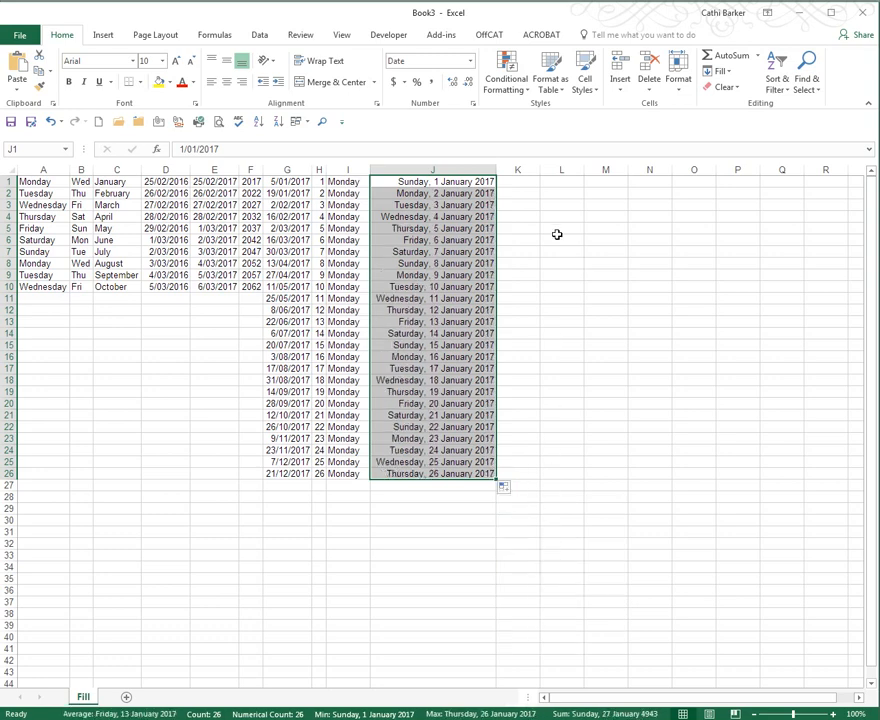
- Enter the heading Name in K1 and a list of nine first names in K2:K10
click(523, 181)
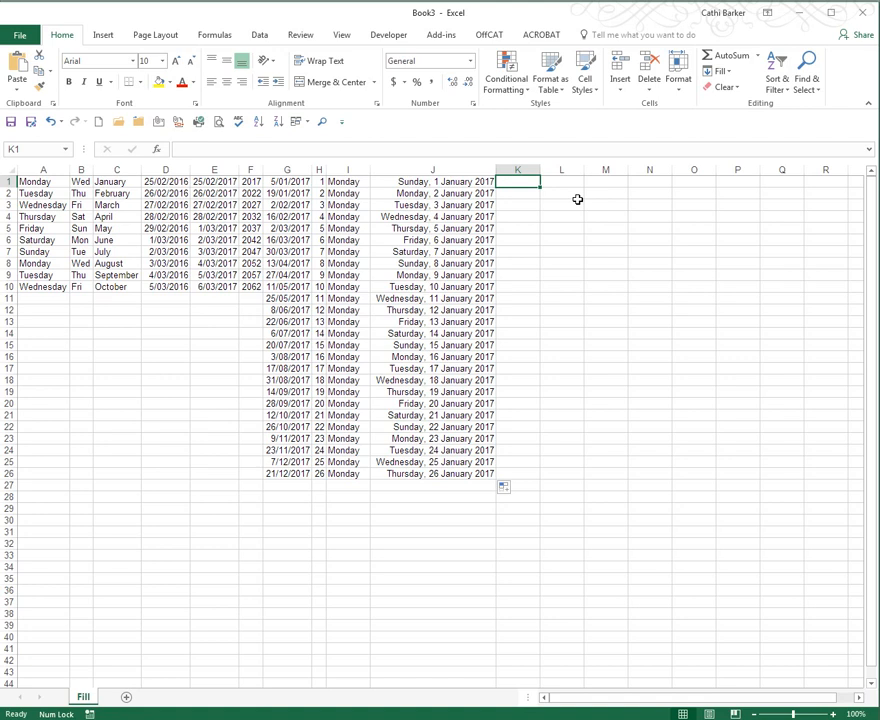
text(Name)
key(Return)
text(Sue)
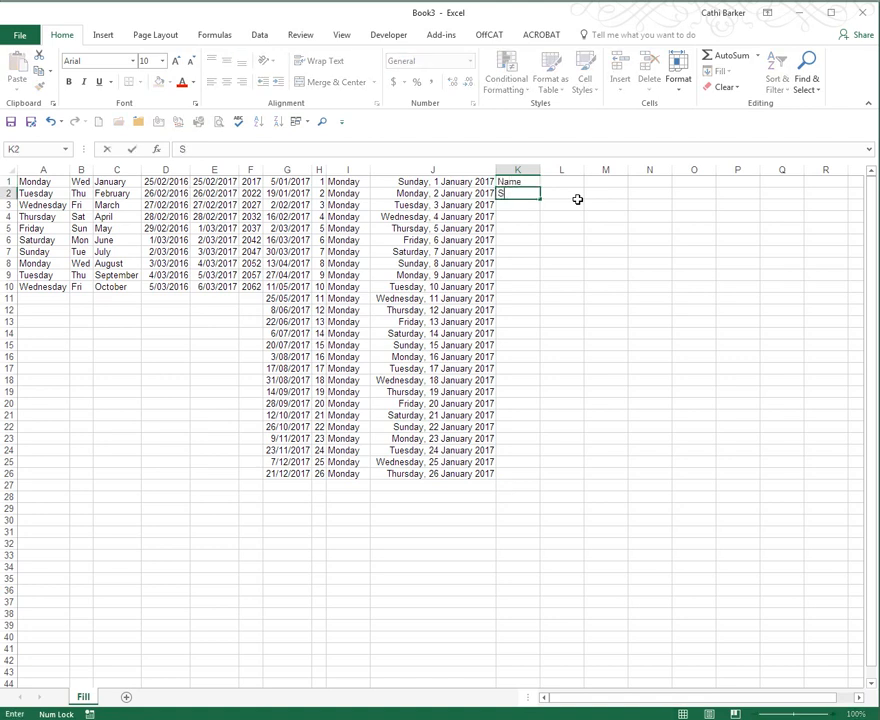
key(Return)
text(John)
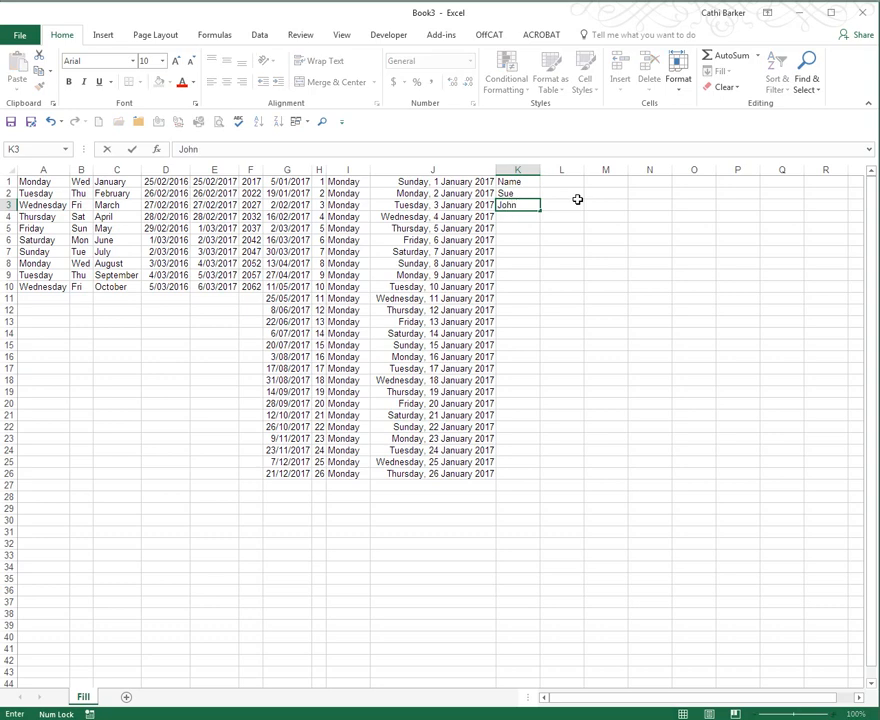
key(Return)
text(Paul)
key(Return)
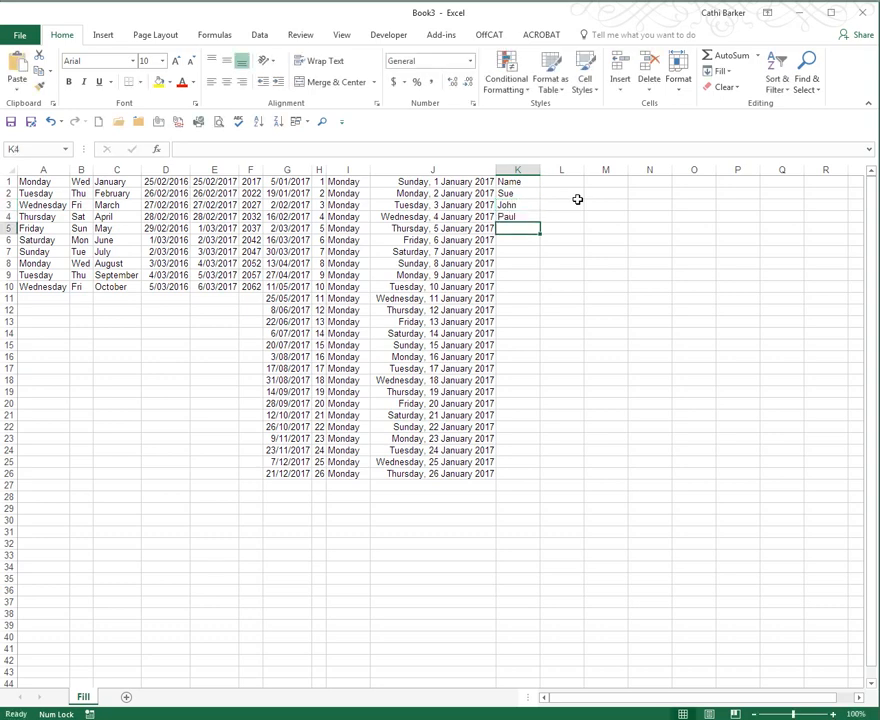
text(May)
key(Return)
text(Tom)
key(Return)
text(Carol)
key(Return)
text(Matt)
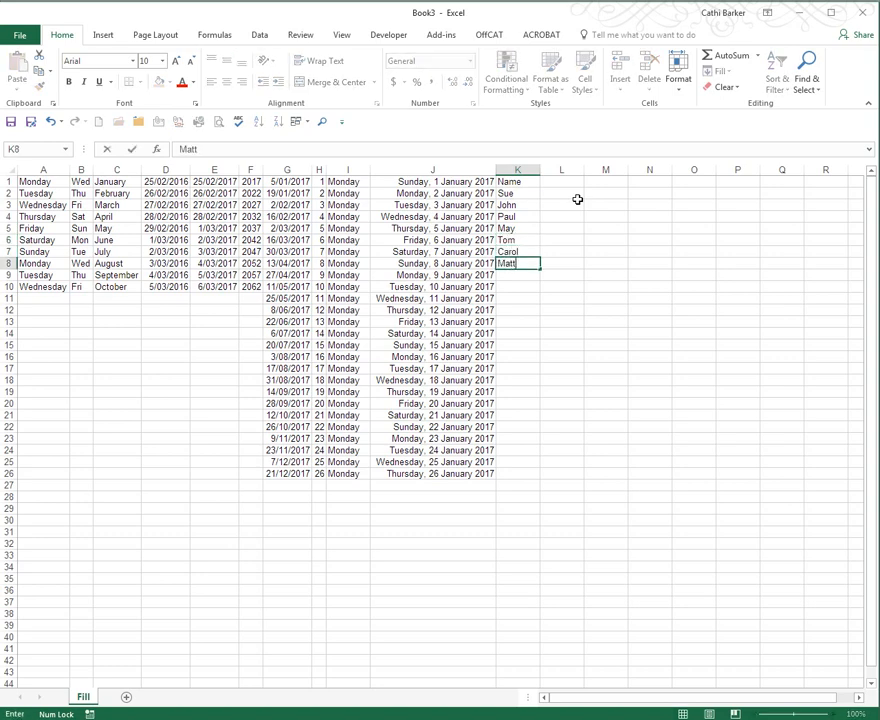
key(Return)
text(Peter)
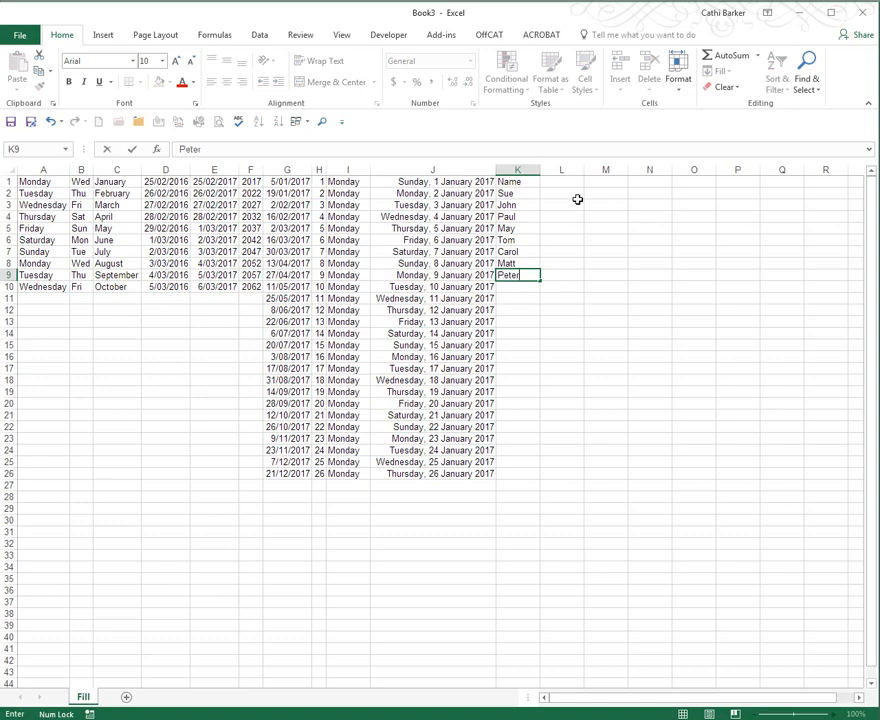
key(Return)
text(Mary)
key(ctrl+Return)
key(Down)
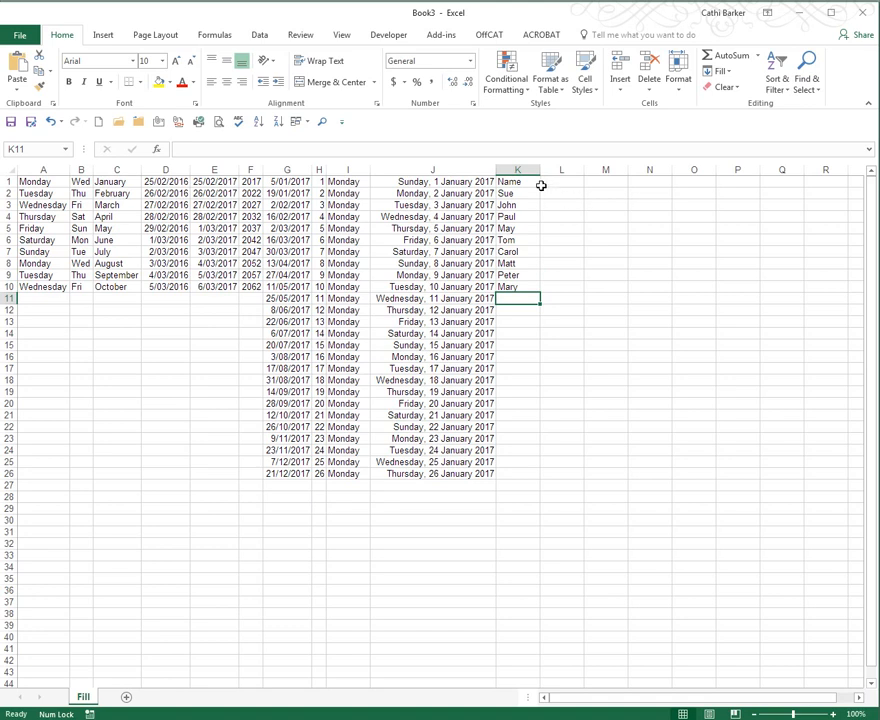
- Select the name list in K1:K10 and open the Custom Lists editor from the advanced Excel options
drag(522, 181, 518, 290)
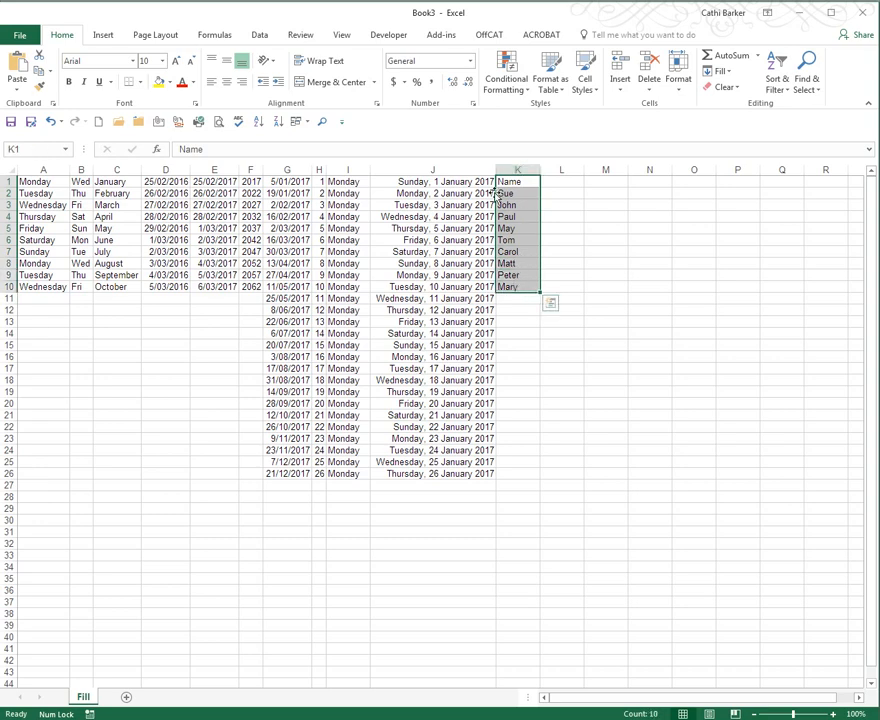
click(28, 40)
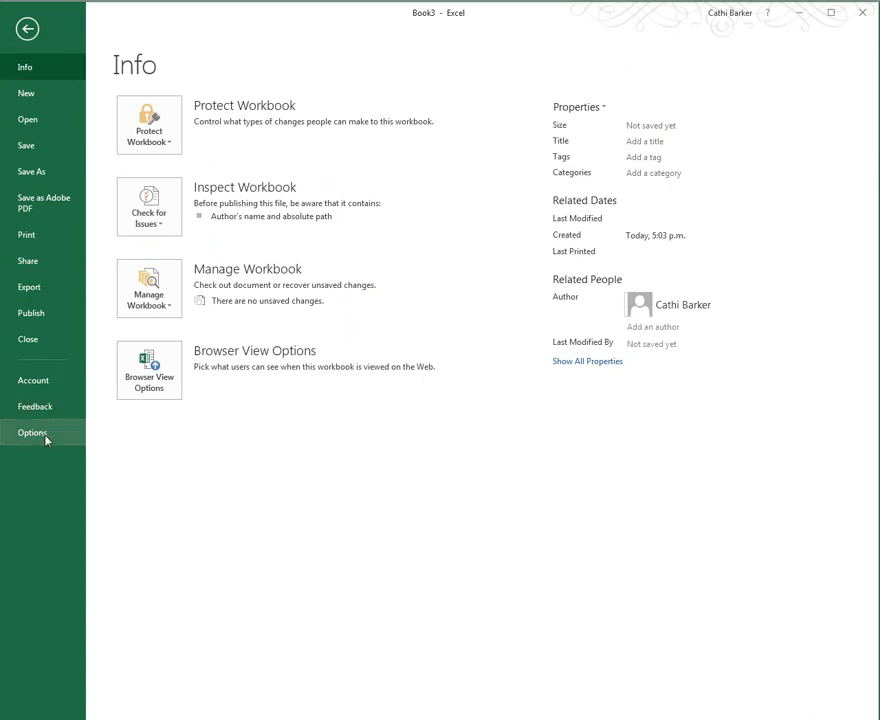
click(46, 436)
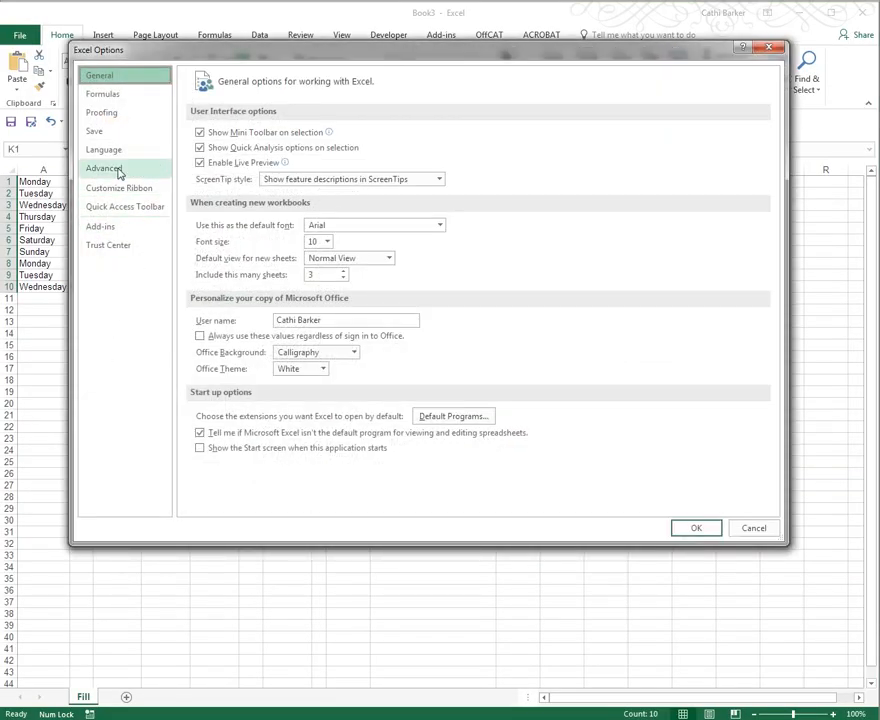
click(104, 168)
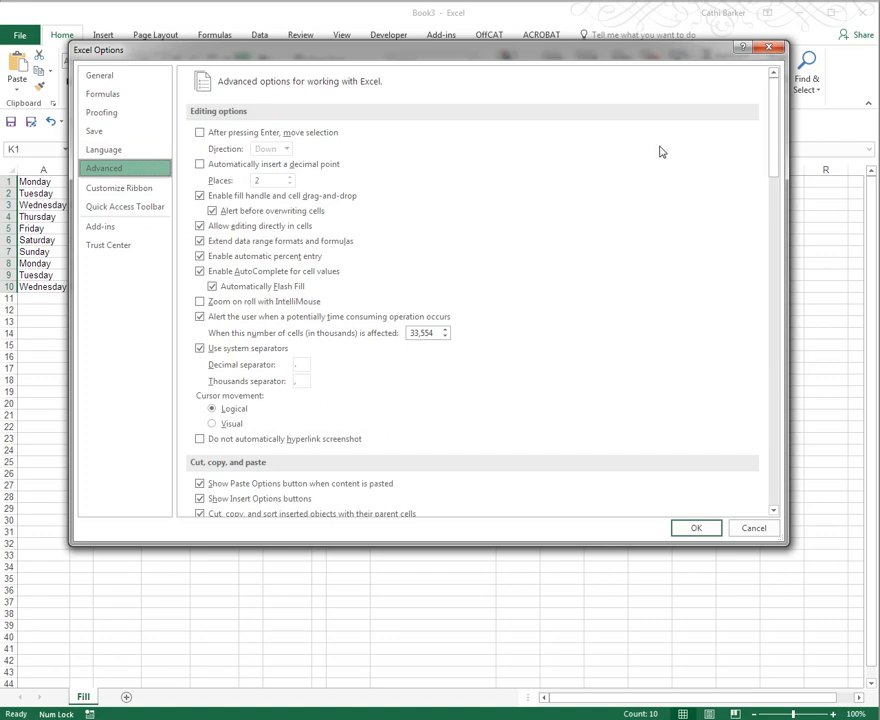
drag(773, 141, 766, 484)
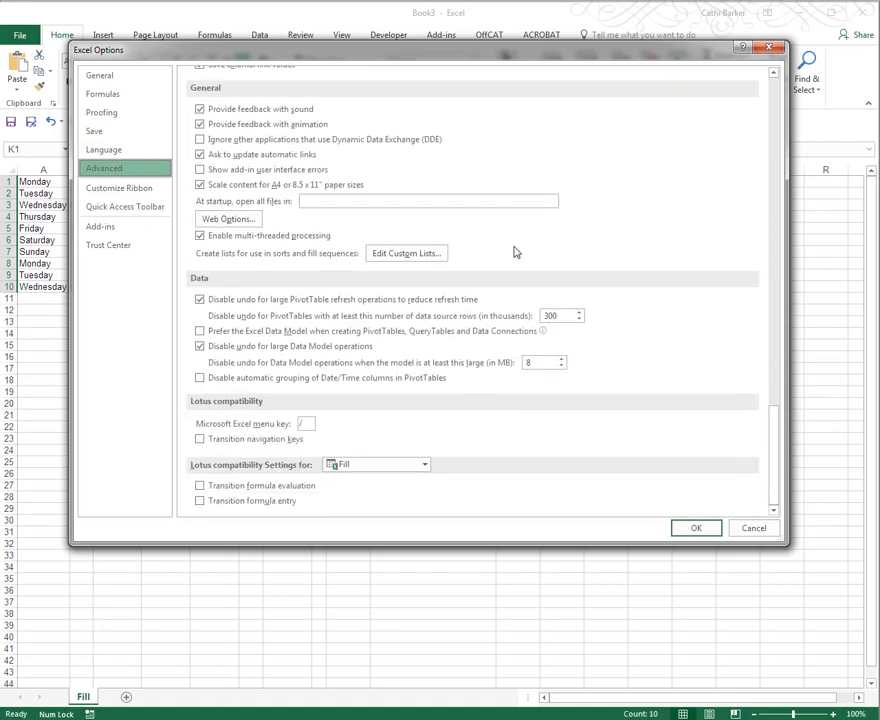
click(417, 258)
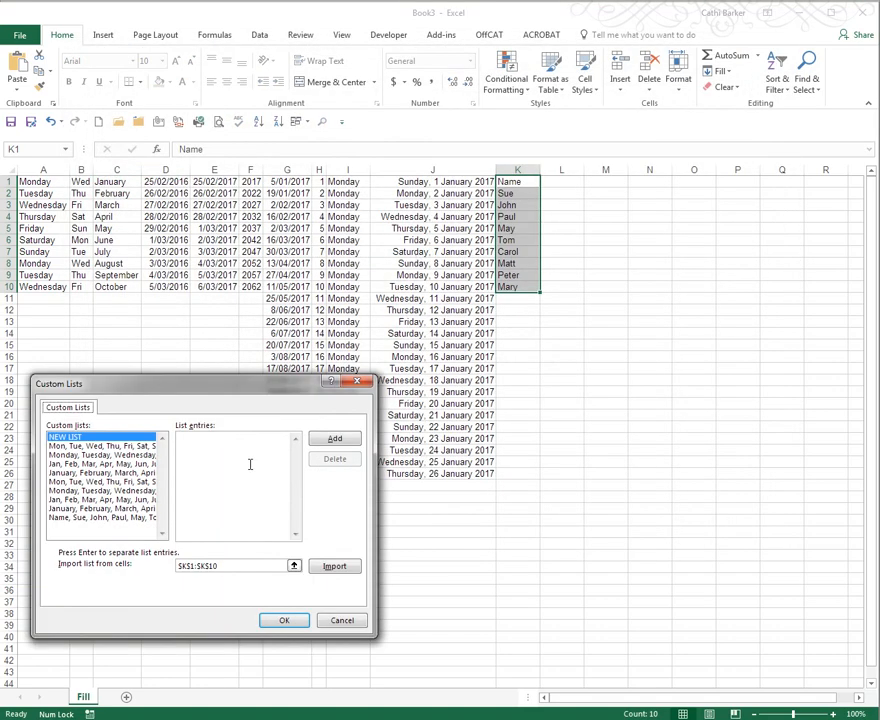
- Import K1:K10 as a custom list, view the entries of the list starting with Name and accept the settings
click(338, 569)
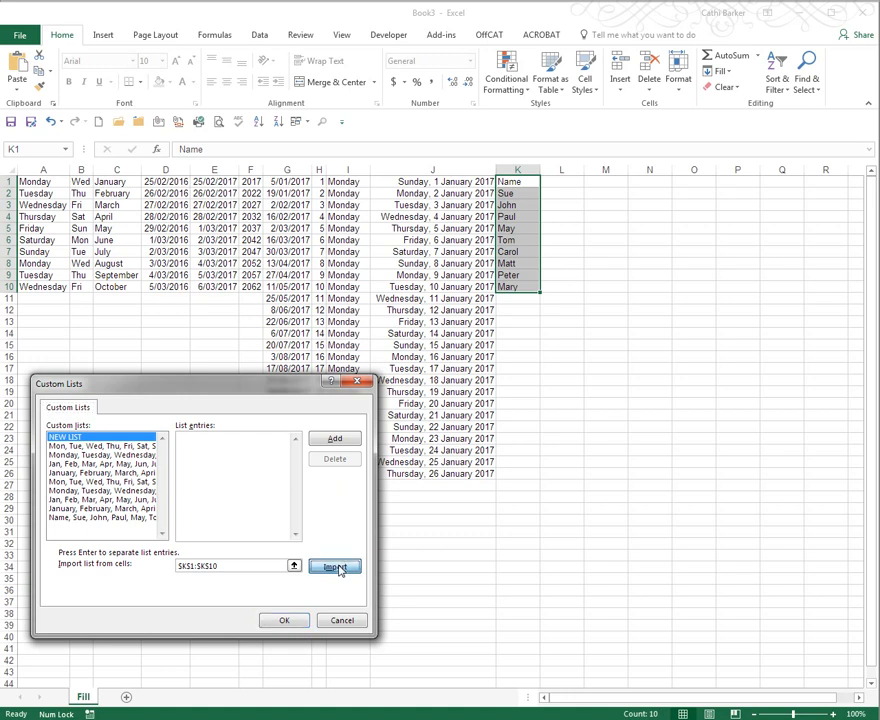
drag(275, 392, 355, 108)
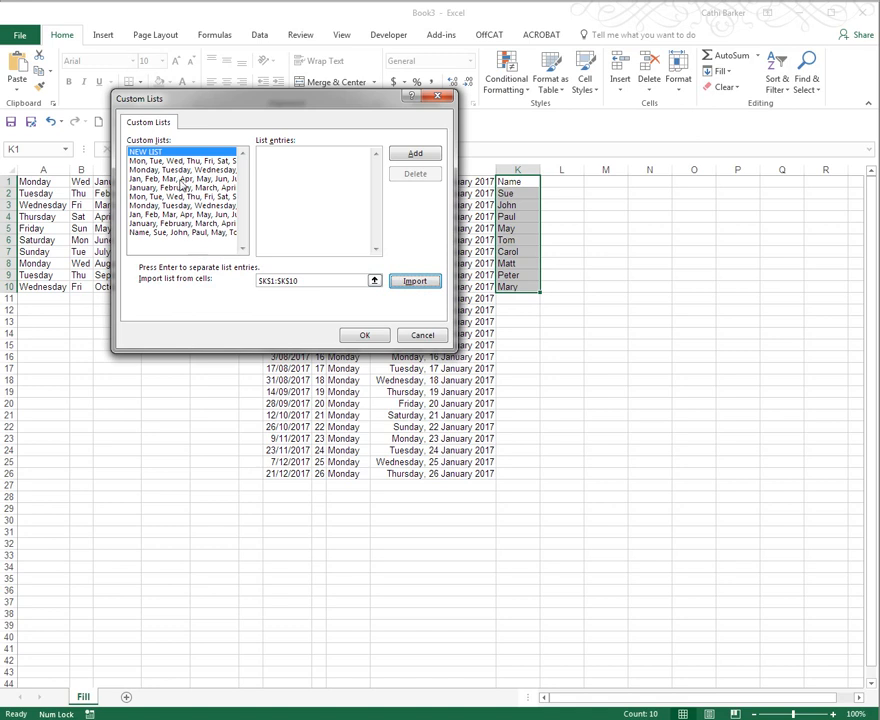
click(204, 233)
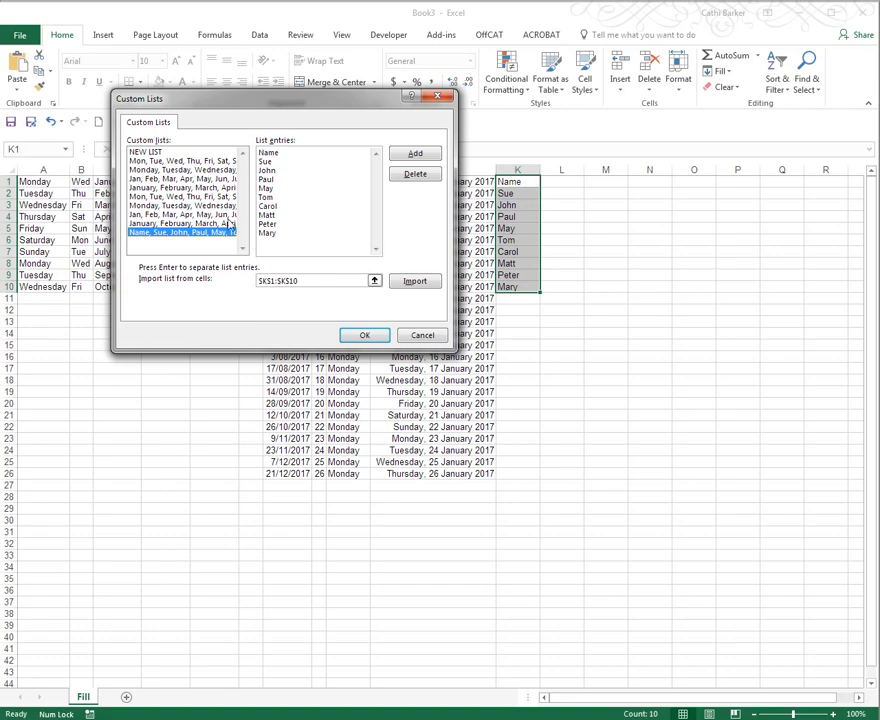
click(365, 335)
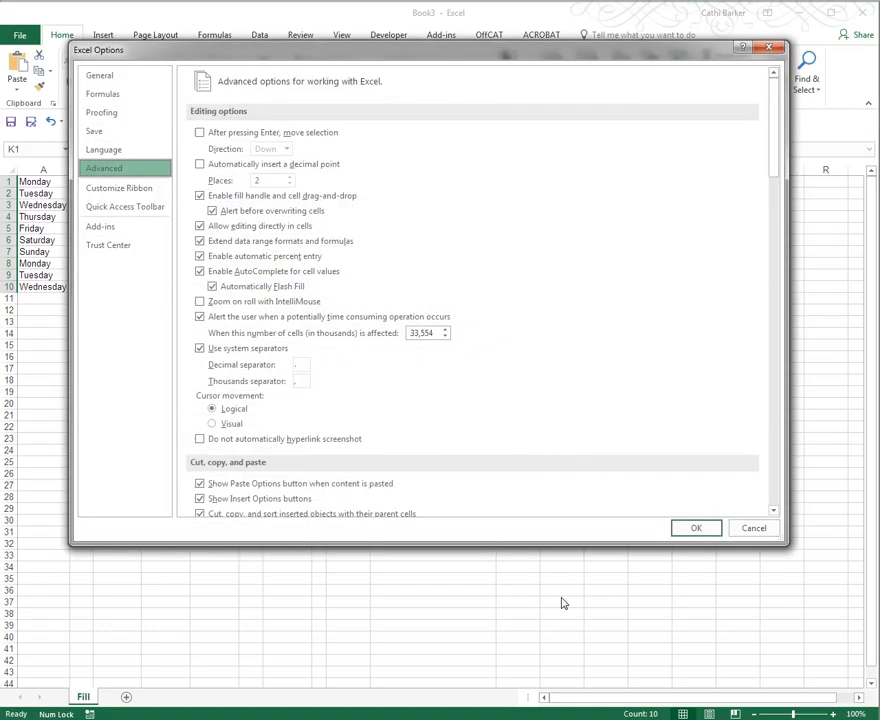
click(687, 528)
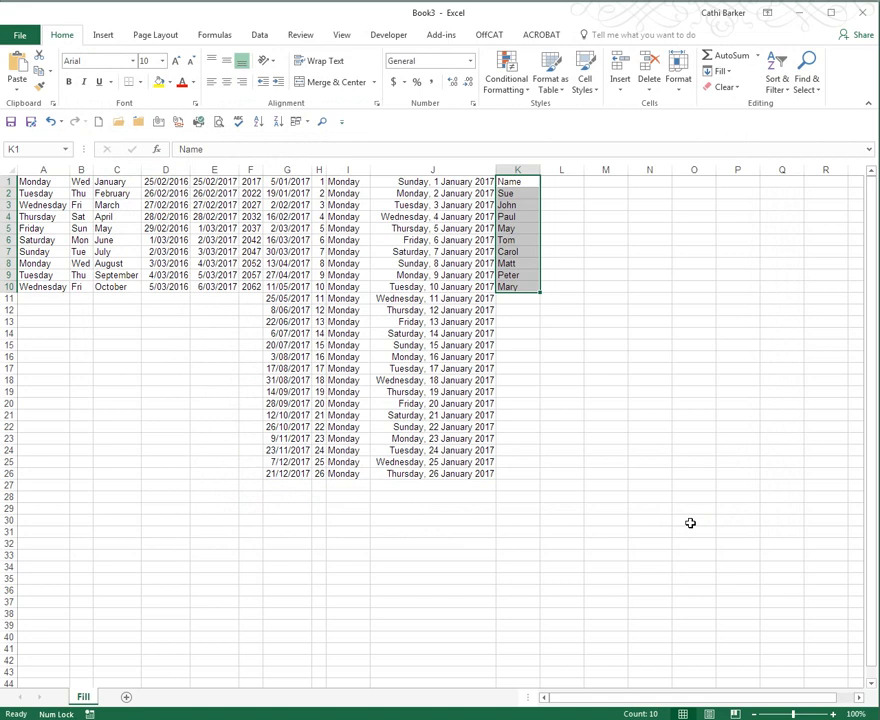
- Enter Name in L1 and fill the custom list down to L10
click(564, 183)
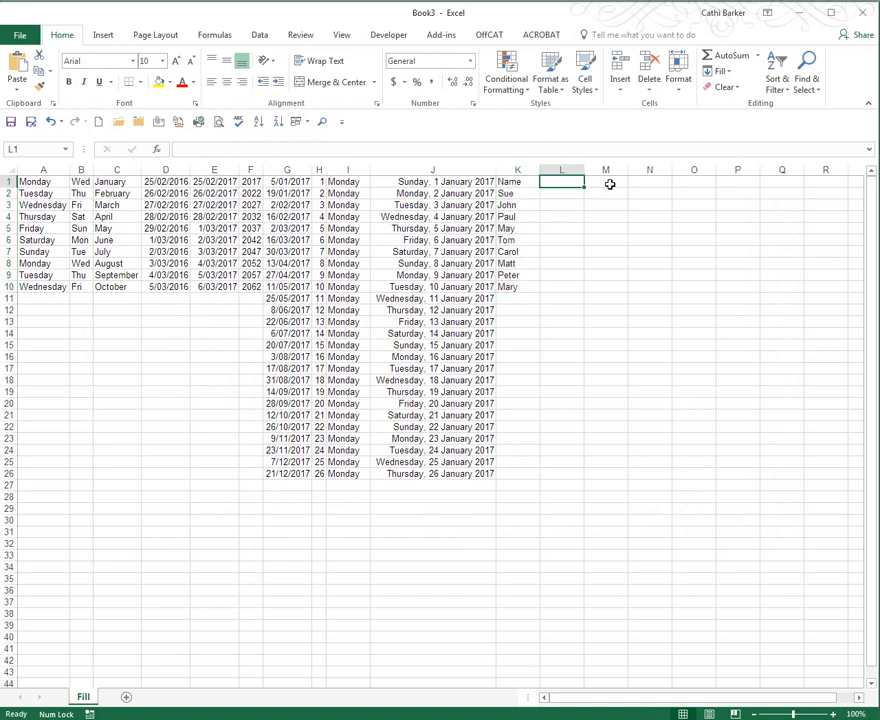
text(Name)
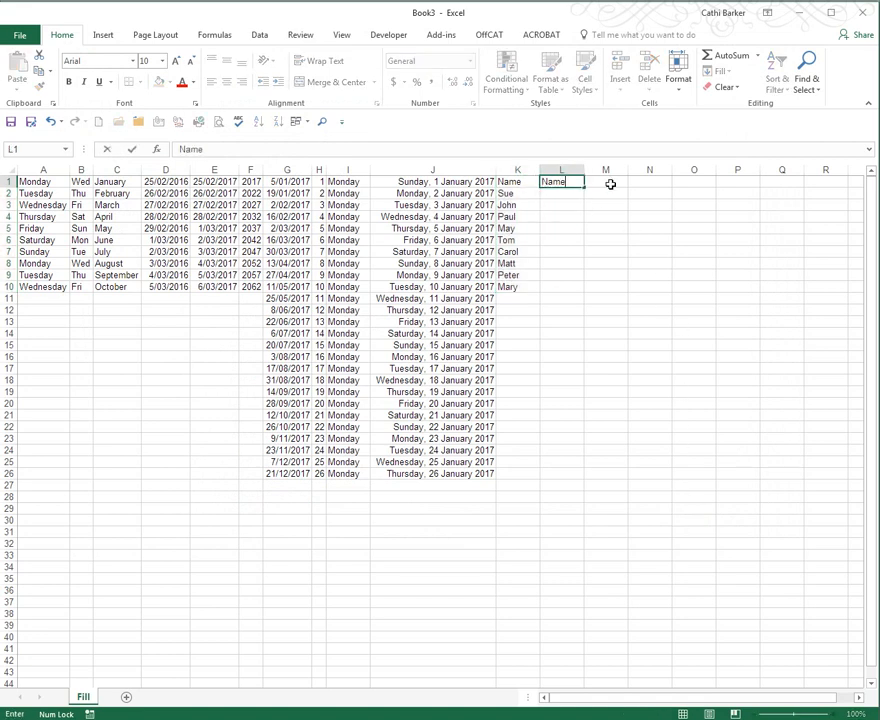
key(ctrl+Return)
drag(585, 186, 589, 291)
click(573, 288)
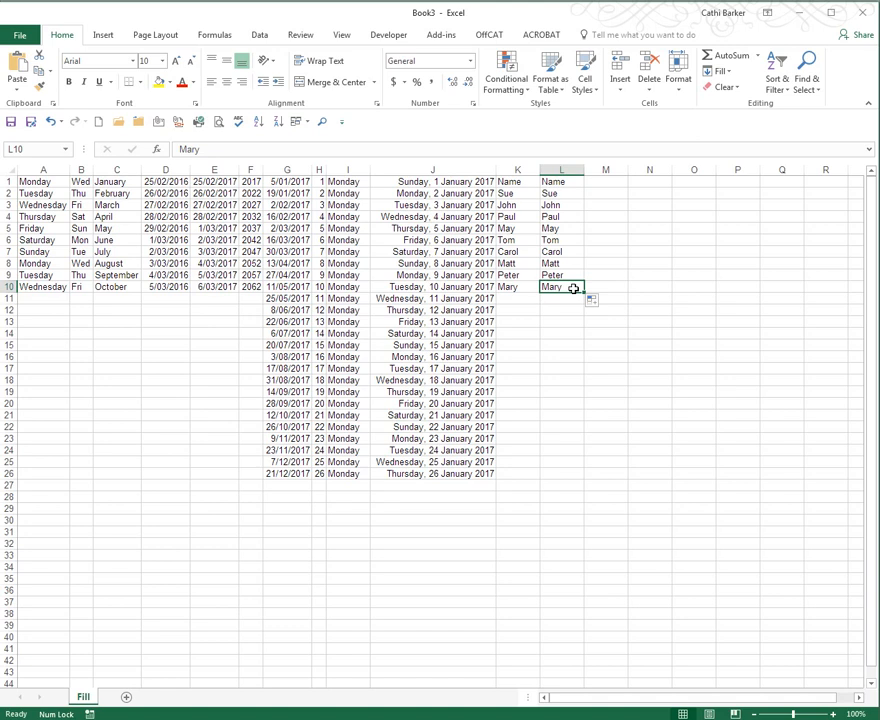
- Autofit the widths of columns K and L and select L1
double_click(540, 169)
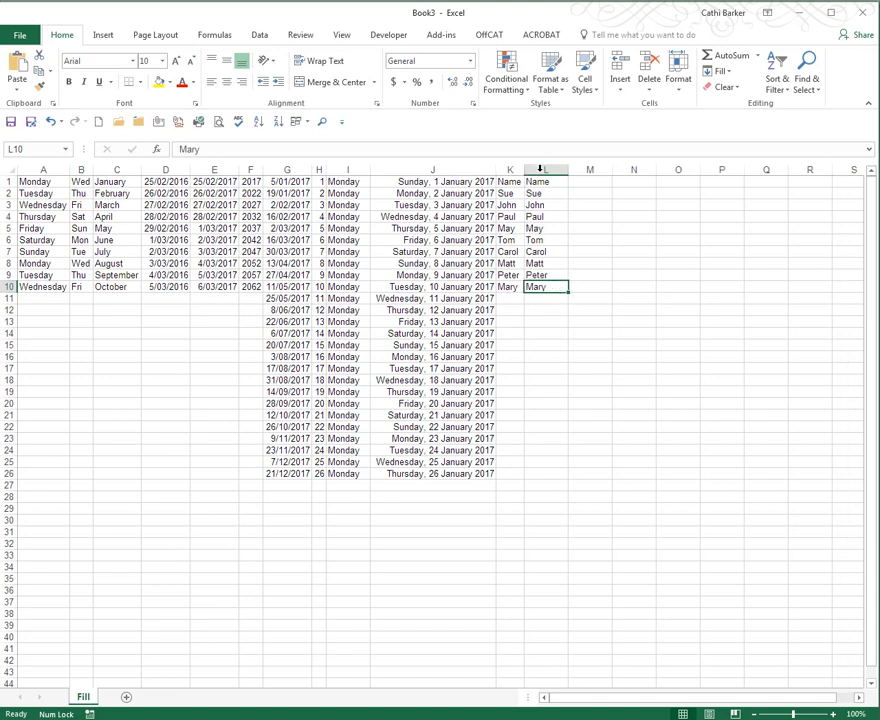
double_click(568, 169)
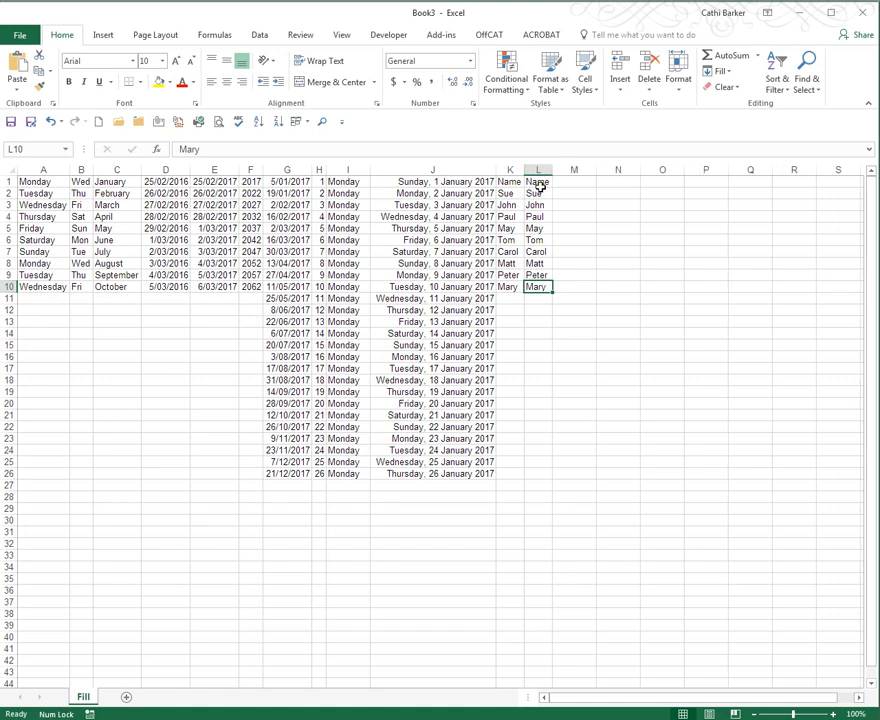
click(540, 184)
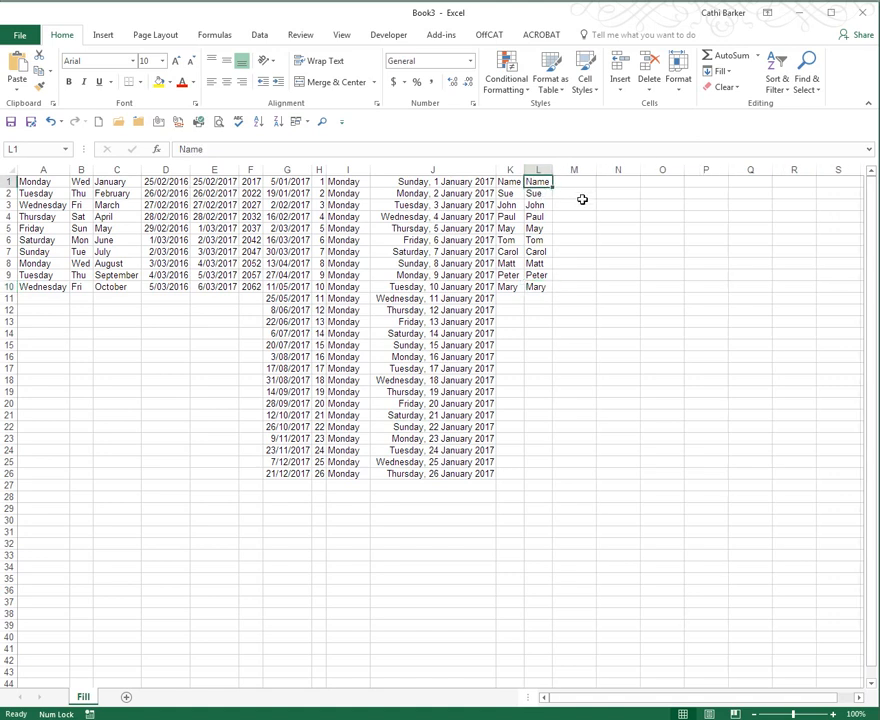